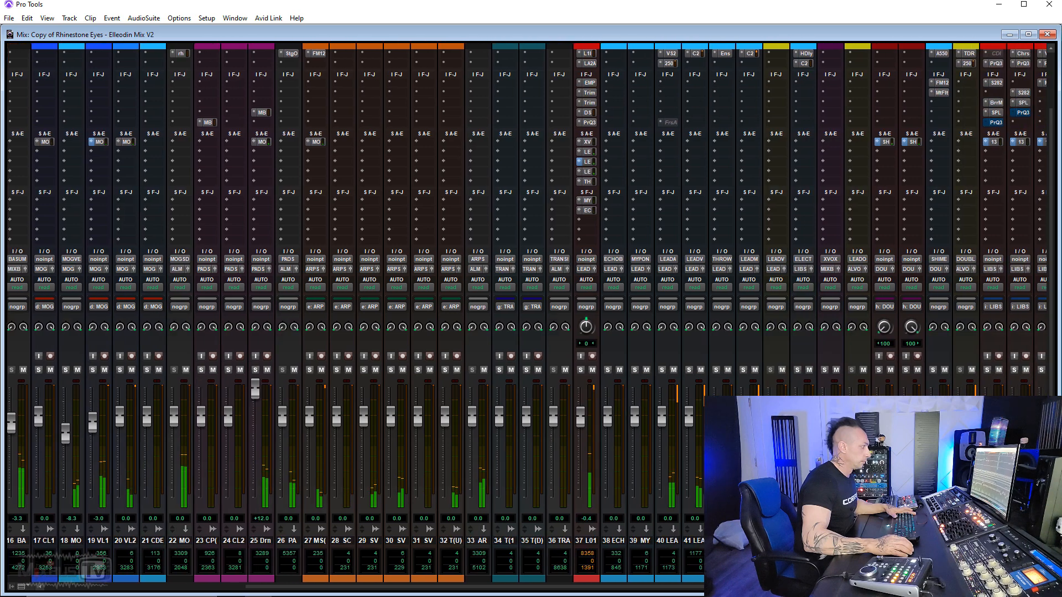
- Look over the mixer's channels, switch to the Edit window and bring both electric vocal tracks with their MIDI tracks into view
scroll(526, 315, right, 11)
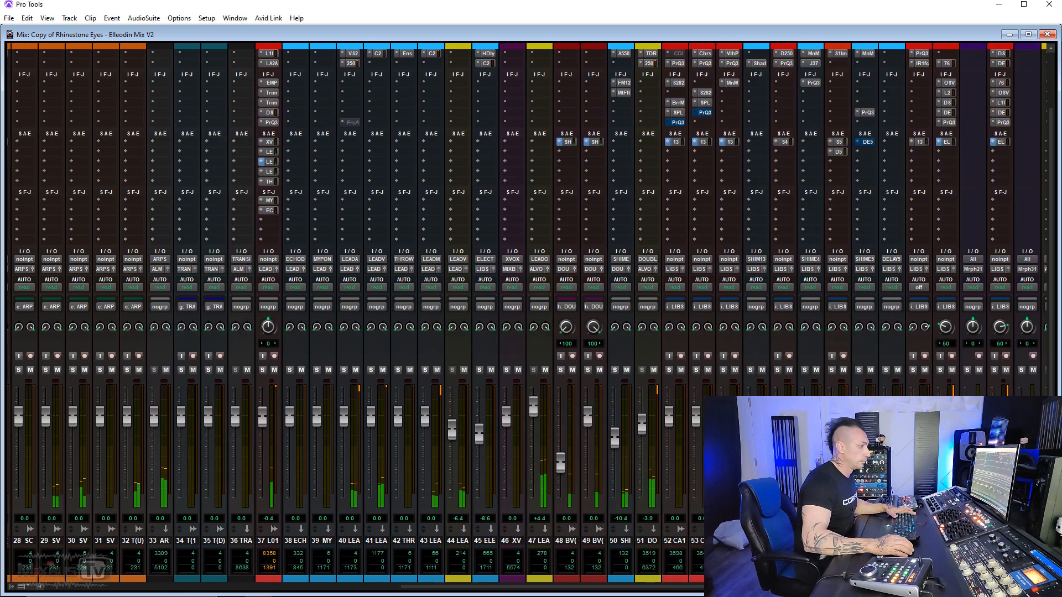
scroll(526, 314, right, 2)
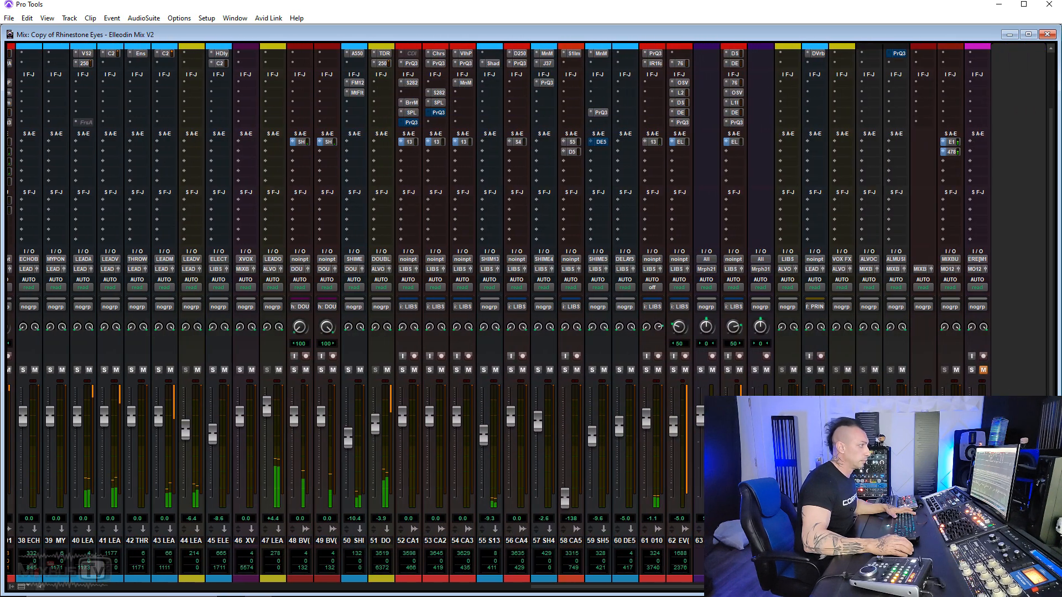
scroll(527, 314, left, 3)
key(ctrl+equal)
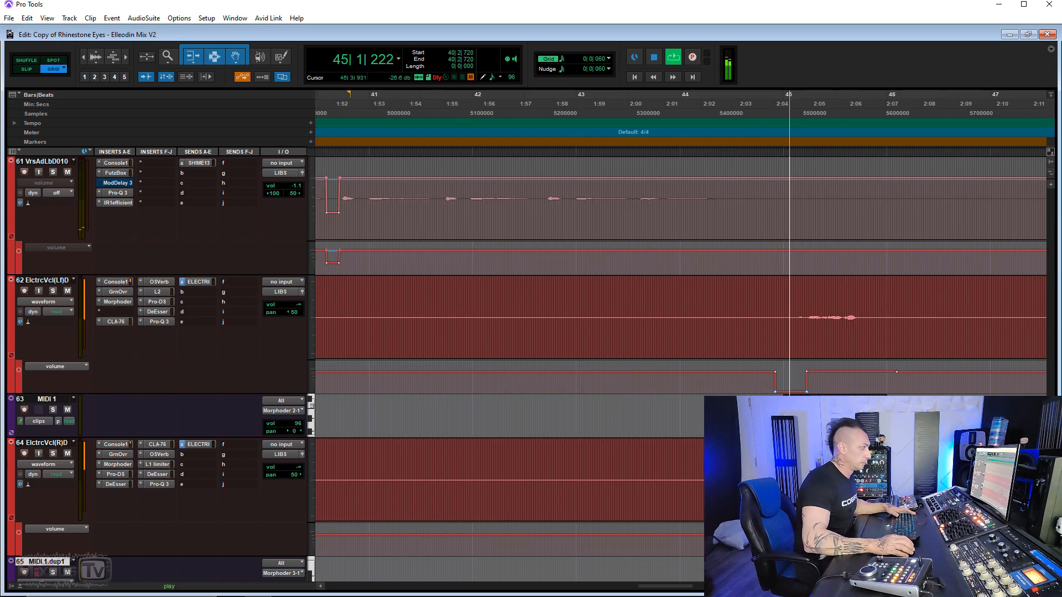
scroll(749, 341, right, 5)
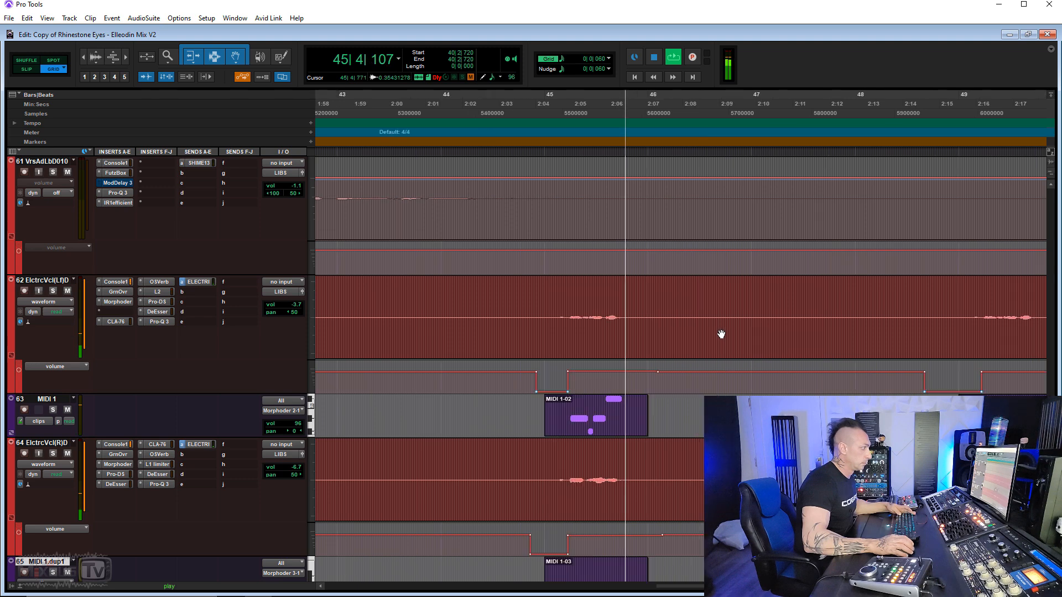
scroll(676, 327, down, 3)
scroll(671, 313, down, 1)
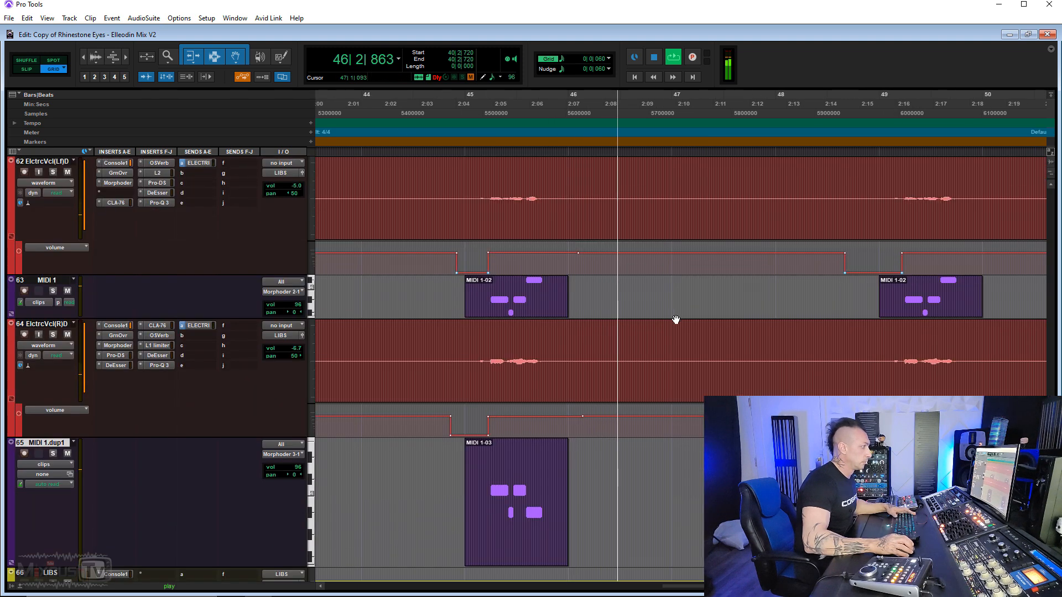
- Reduce the height of the MIDI 1.dup1 track and stop playback
drag(280, 566, 278, 521)
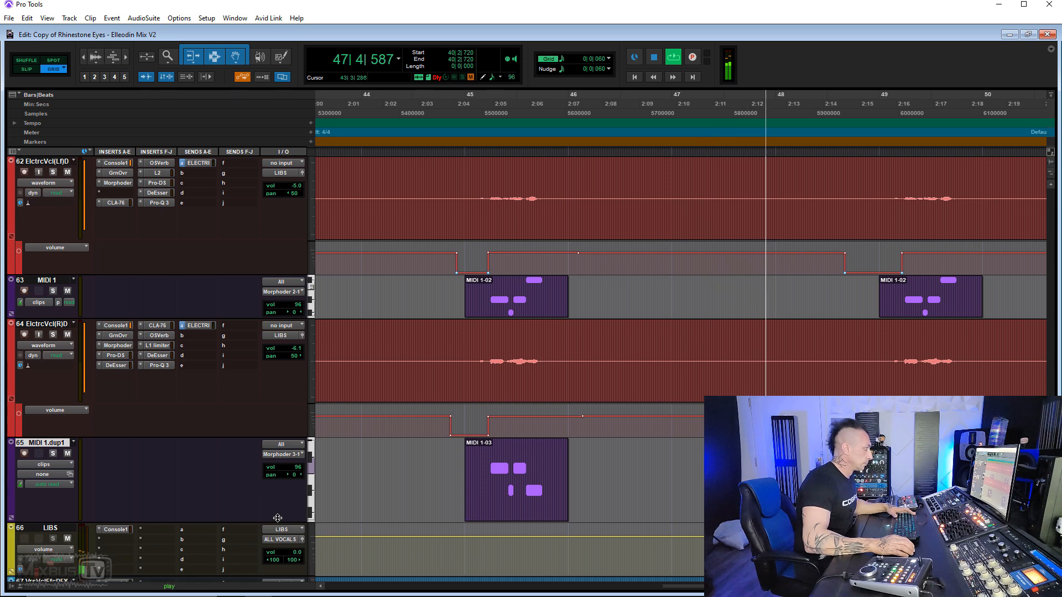
key(ctrl+bracketleft)
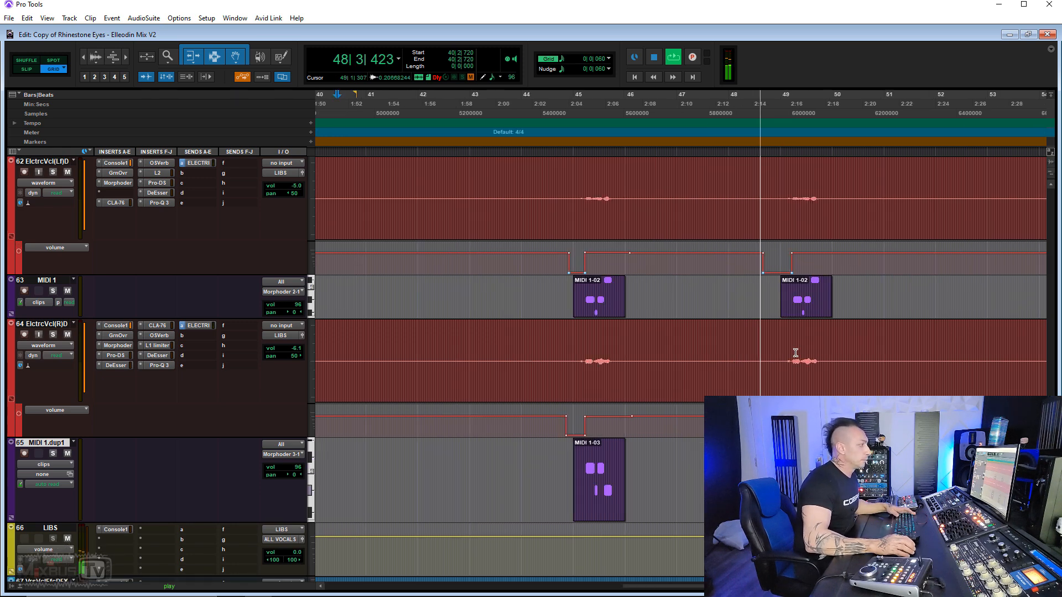
key(t)
key(r)
key(r)
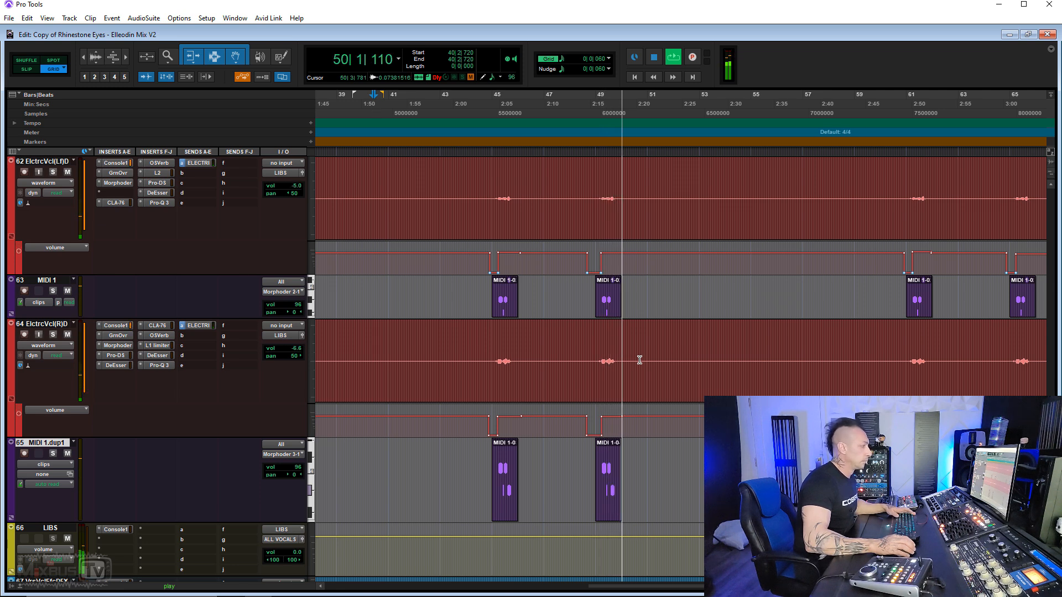
key(space)
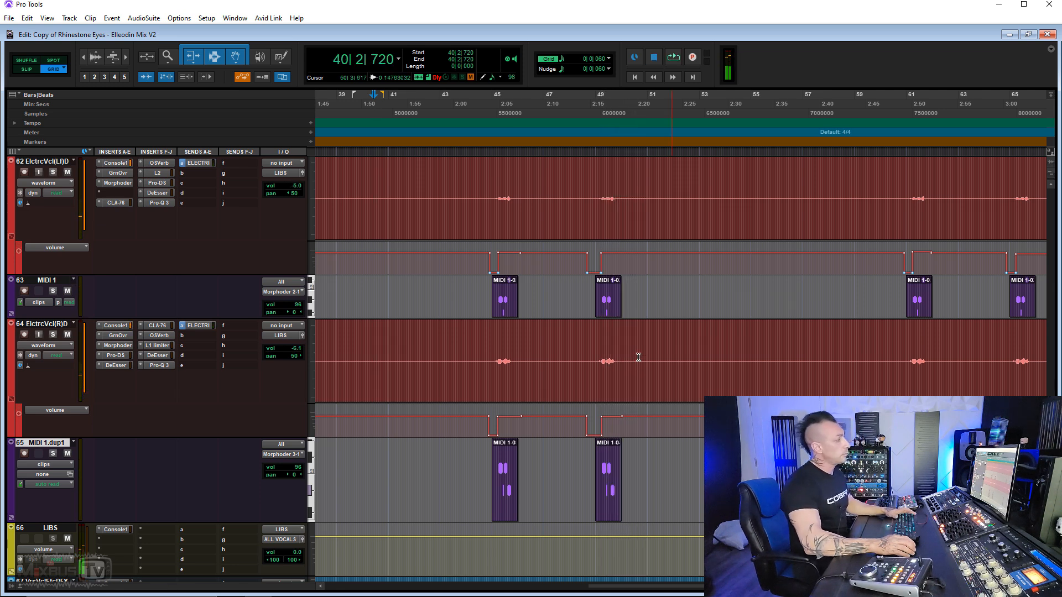
- Listen to the soloed electric vocal tracks at the phrases in bars 45 and 49
click(493, 345)
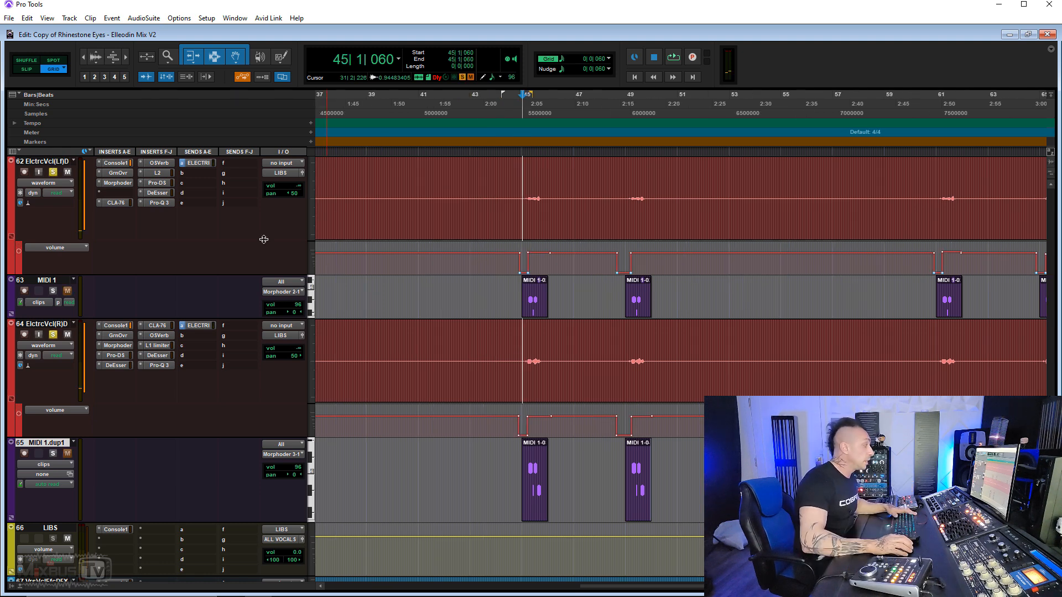
key(space)
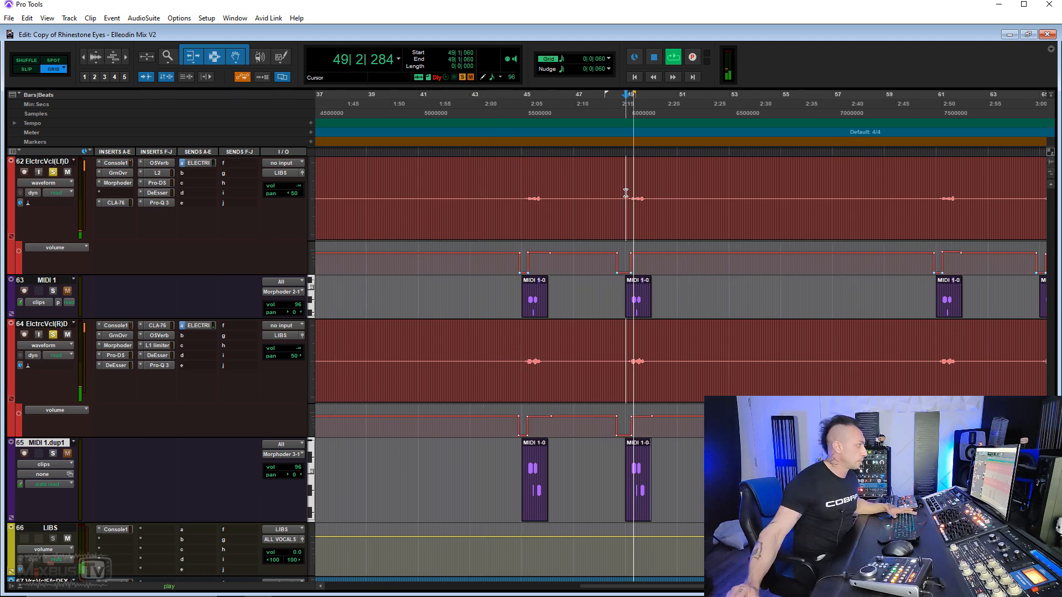
key(r)
key(r)
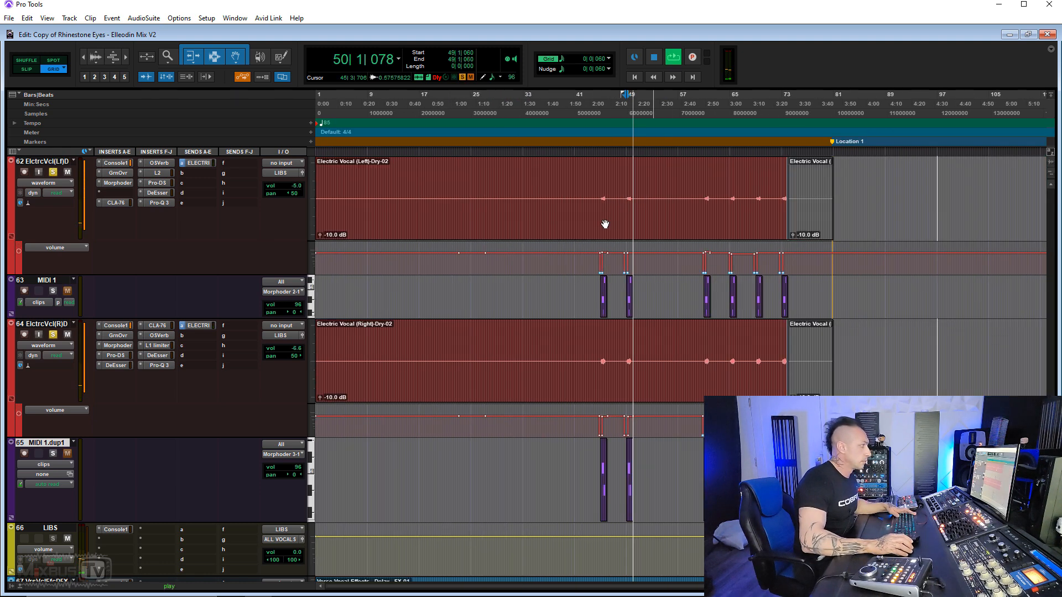
- Stop playback and highlight the electric vocal phrases around bars 44 to 49, followed by those around bars 60 to 74
key(space)
drag(597, 191, 633, 202)
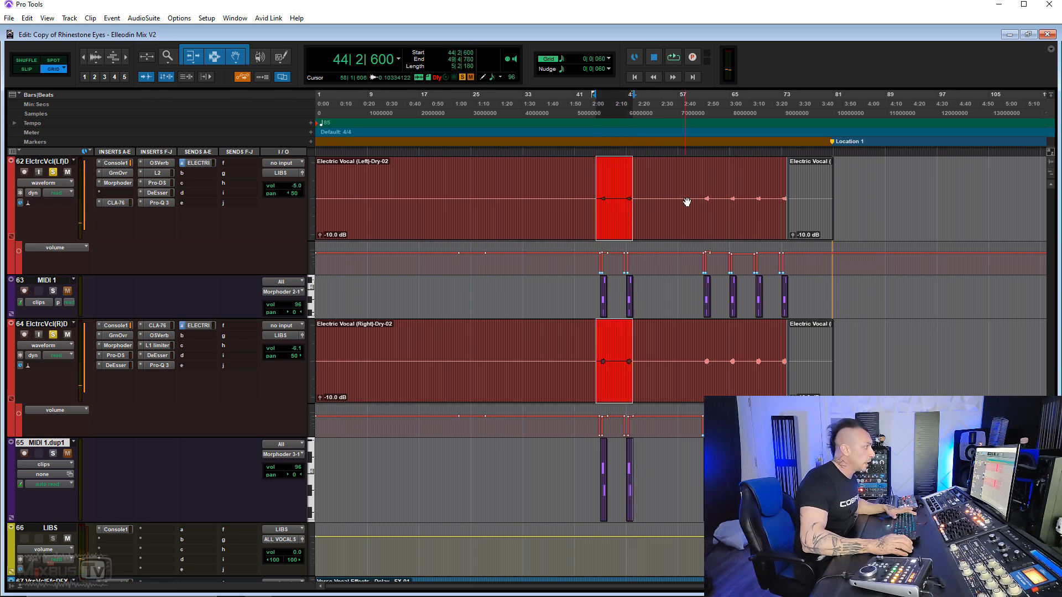
drag(702, 193, 790, 198)
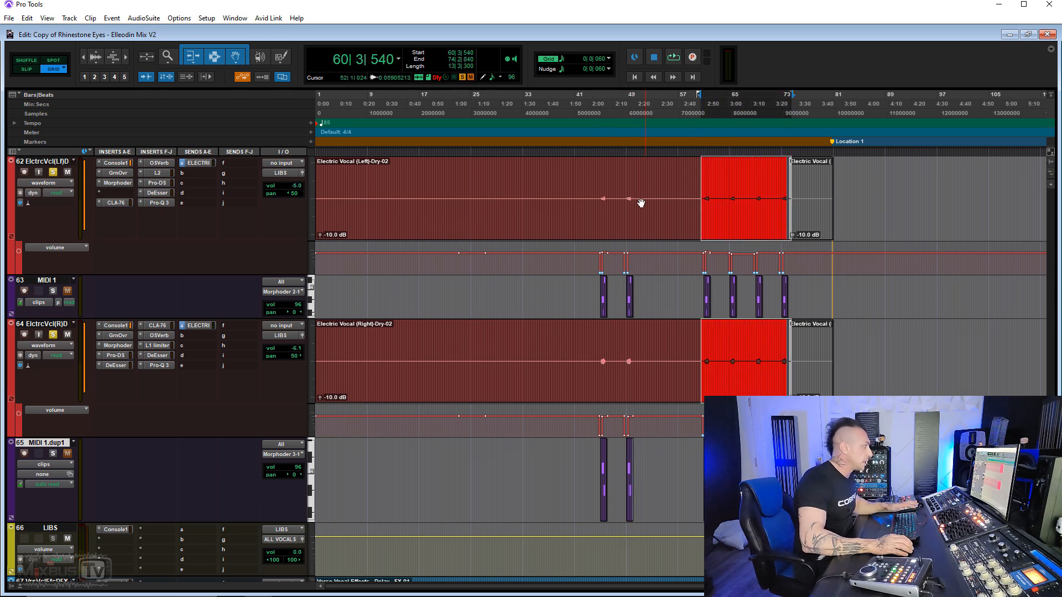
- Set the grid to 0|1|000 and select from 45|1|000 to 46|3|000 on both electric vocal tracks
click(601, 194)
key(t)
key(t)
key(t)
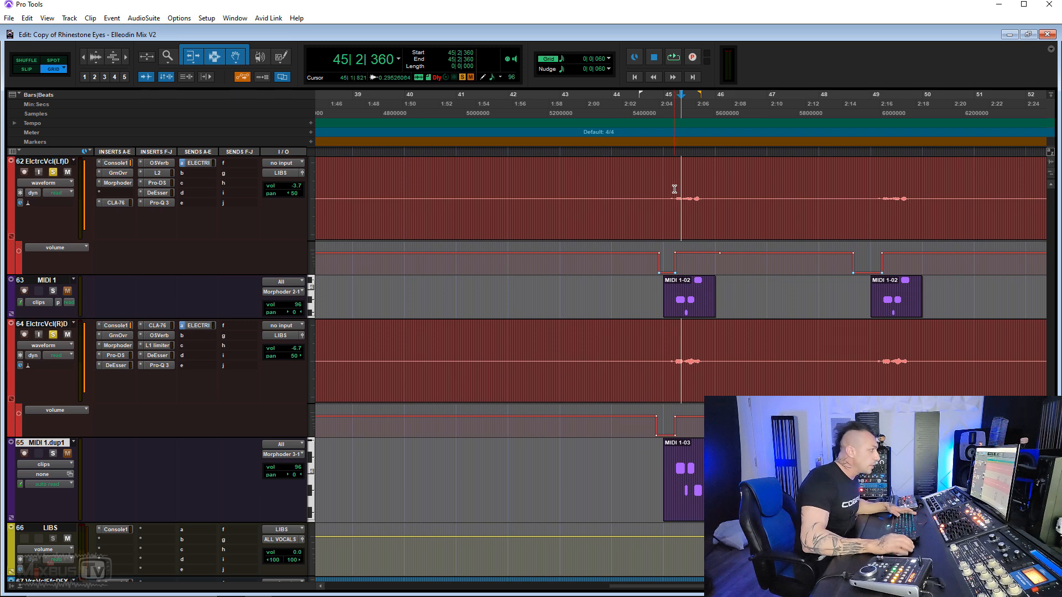
key(alt+super+plus)
key(alt+super+plus)
key(alt+super+plus)
key(alt+super+plus)
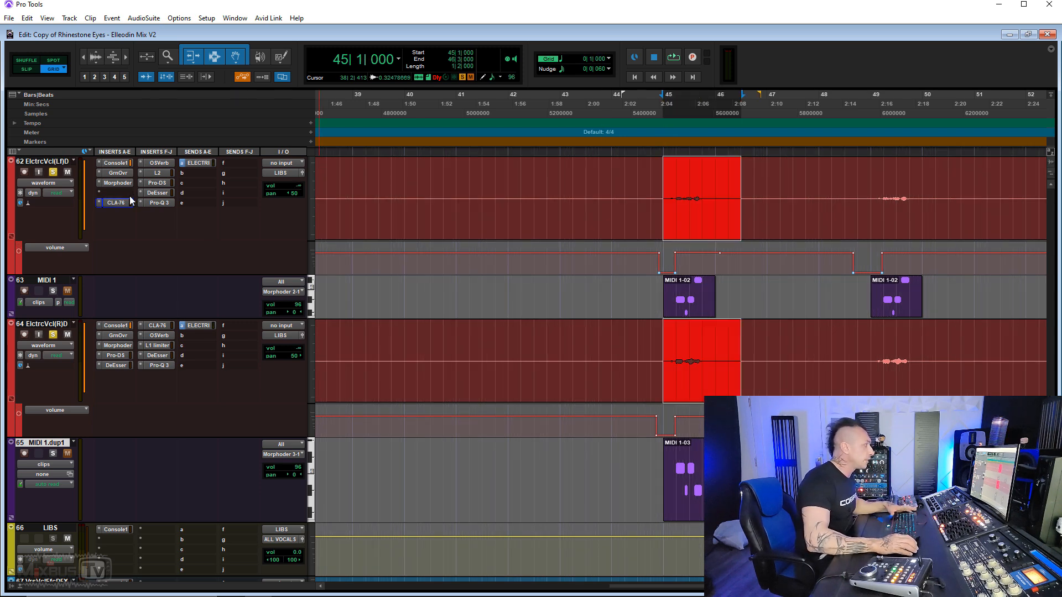
- Compare the CLA-76 compressor settings of the left and right electric vocals side by side, and close both plug-in windows
click(117, 203)
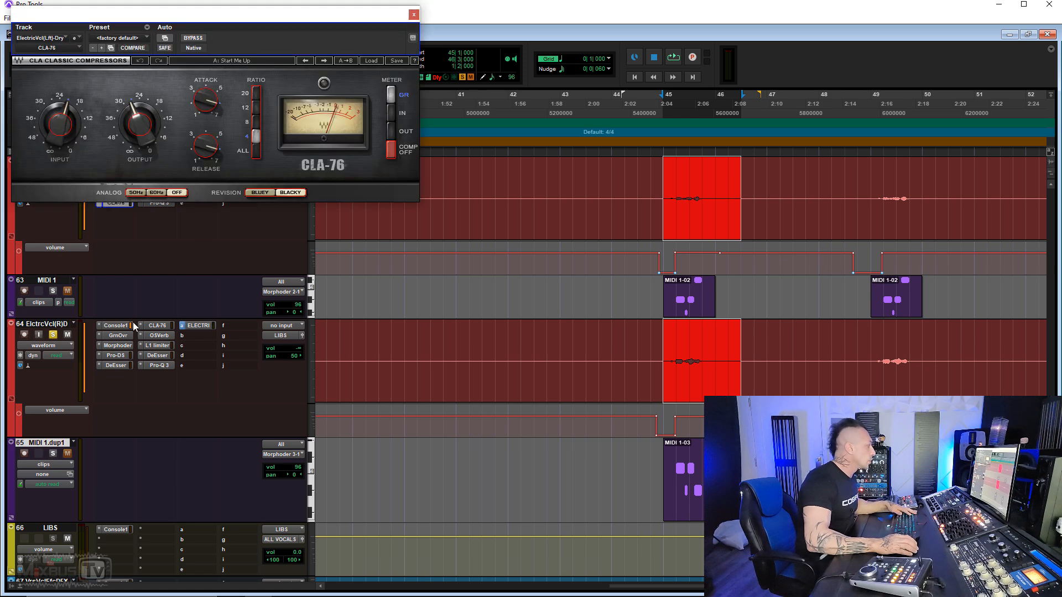
click(160, 327)
drag(241, 18, 656, 15)
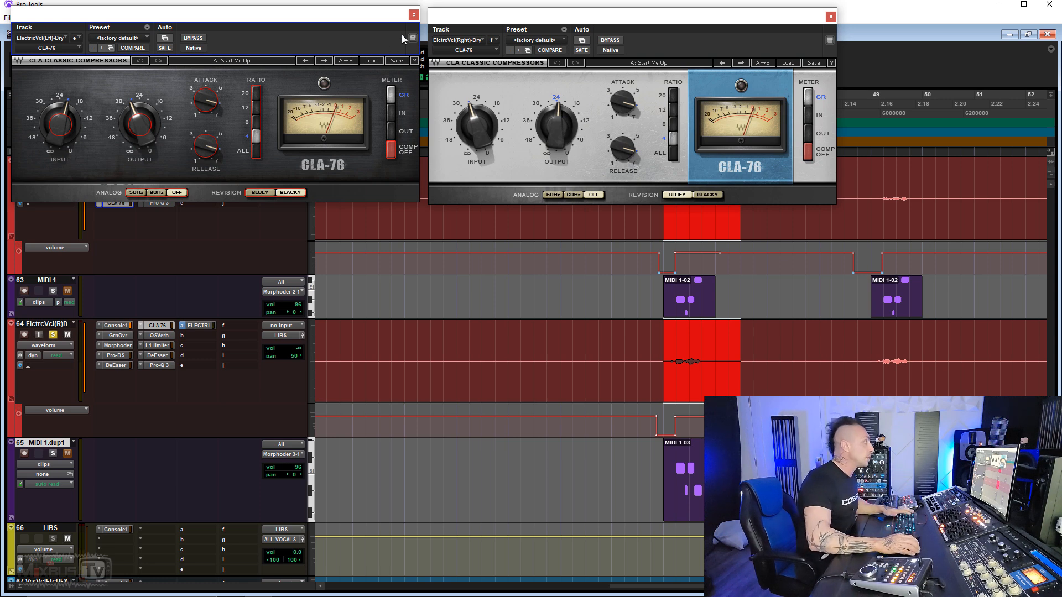
click(414, 16)
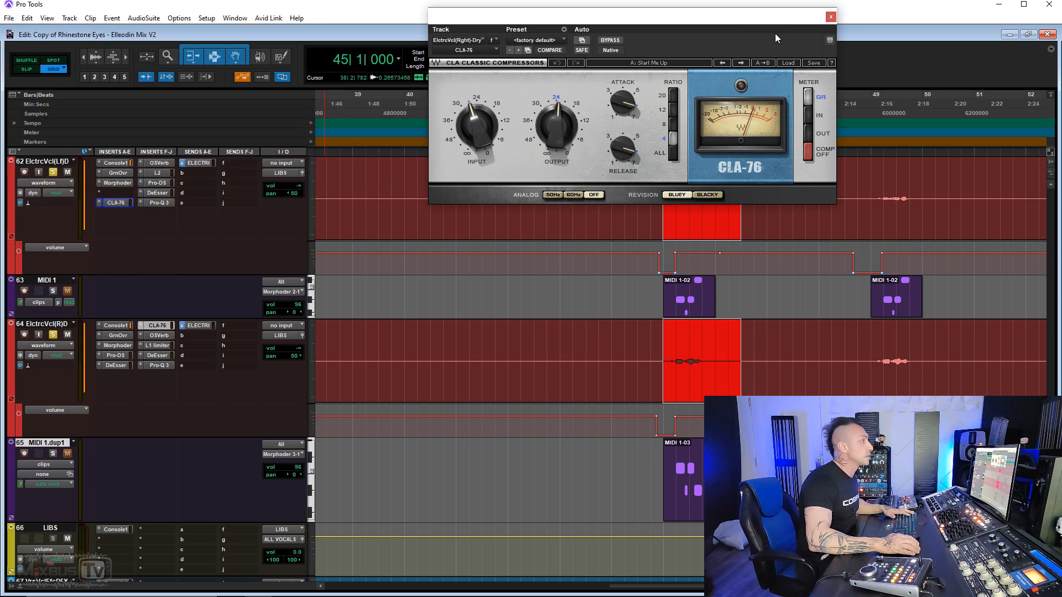
click(830, 17)
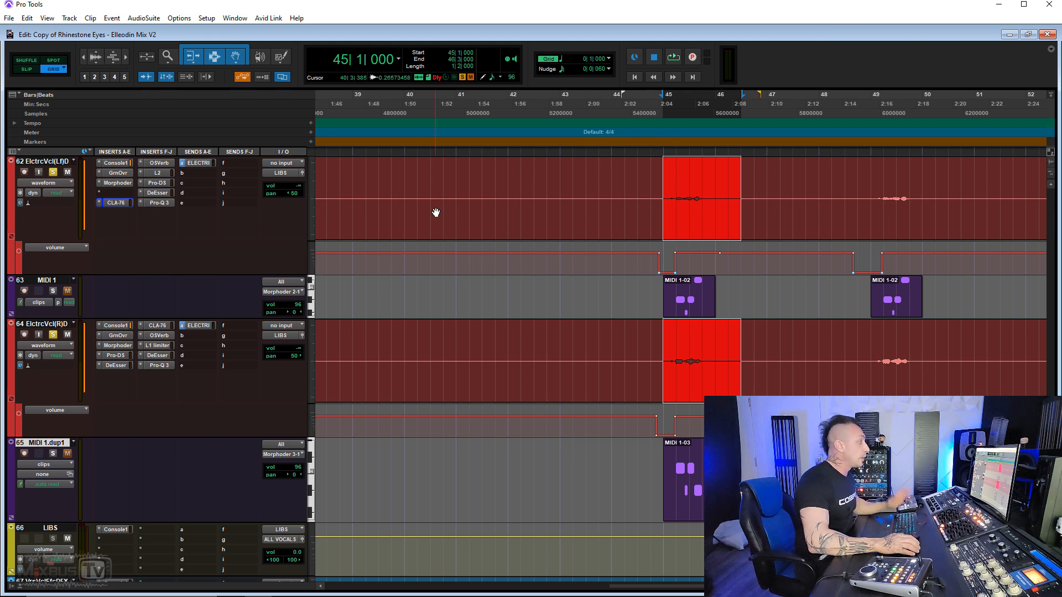
- Show the Morphoder plug-ins of the left and right electric vocals next to each other
click(117, 183)
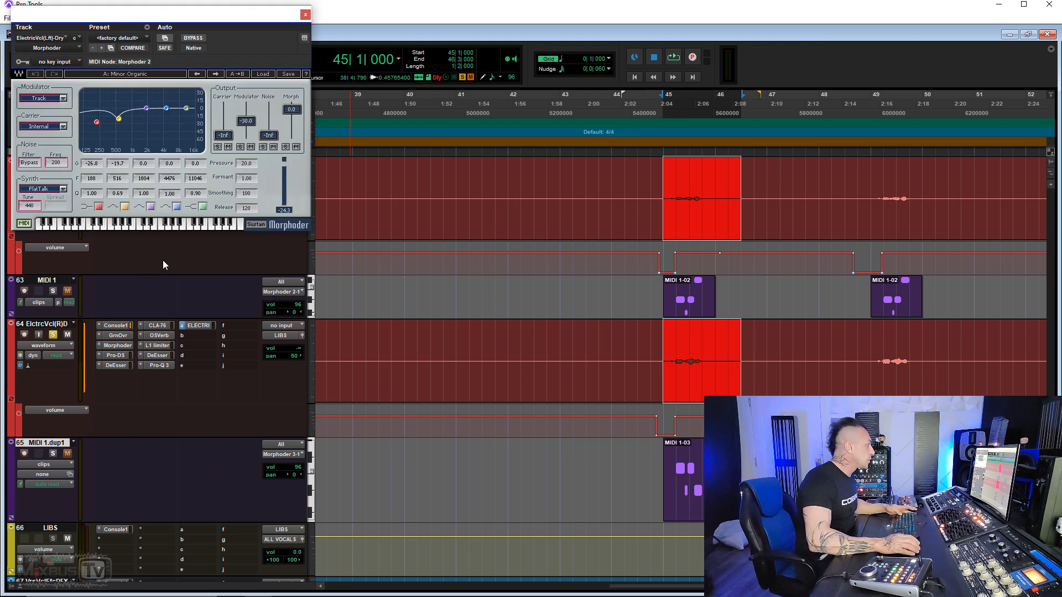
click(112, 349)
drag(274, 25, 616, 11)
drag(292, 17, 387, 24)
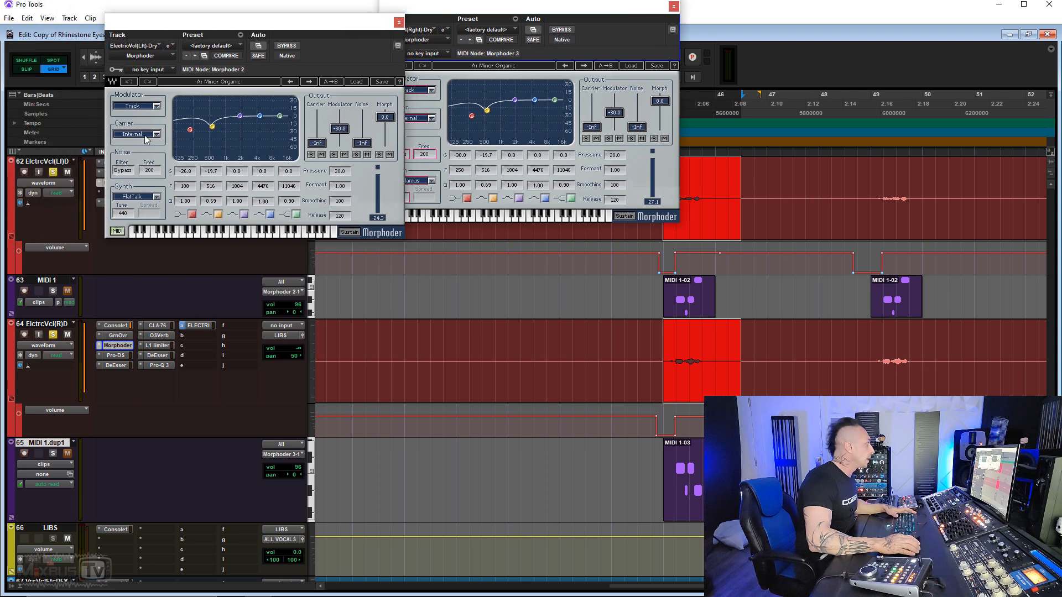
- Audition the selected phrase through both Morphoders with the MIDI 1 track soloed, and check the right vocal's MIDI switch
key(space)
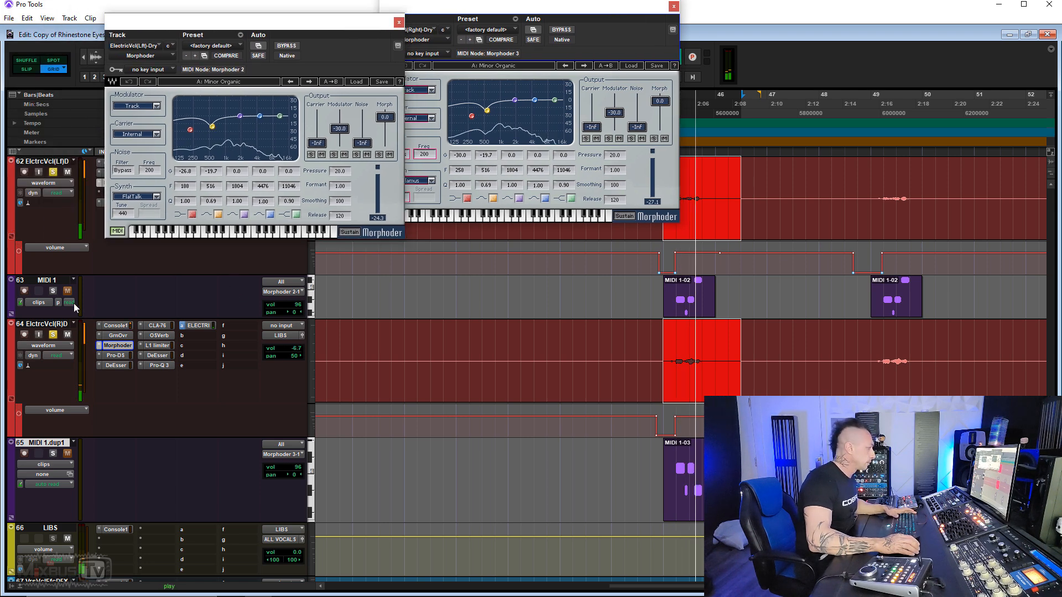
click(53, 291)
key(space)
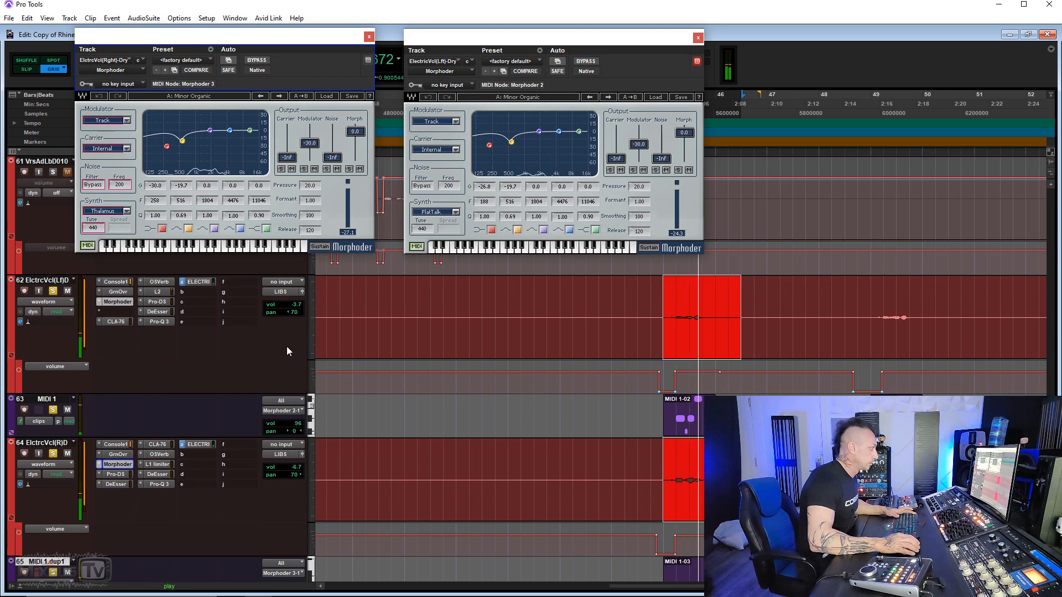
key(space)
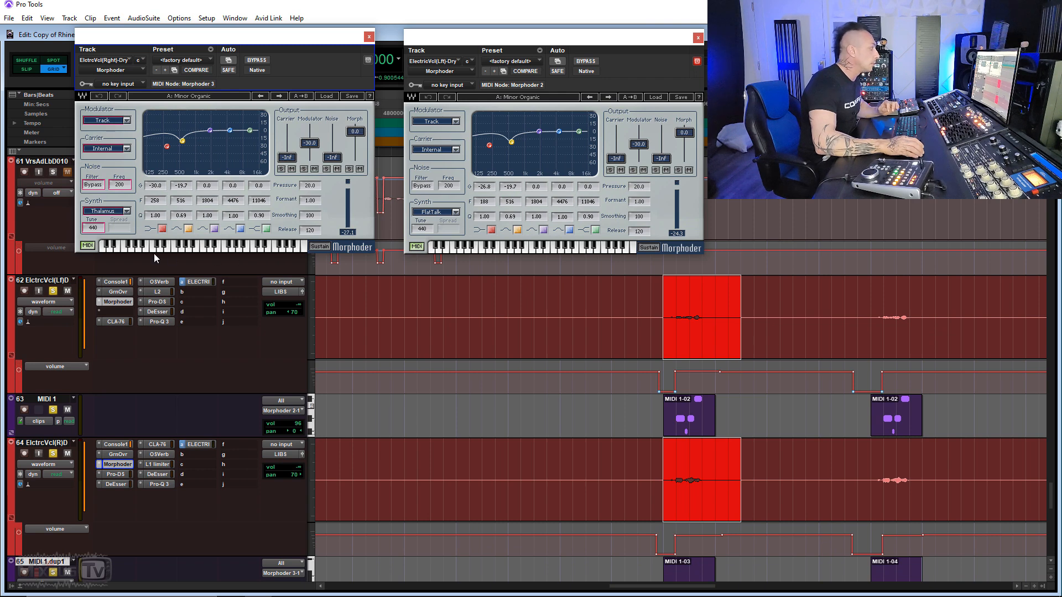
click(88, 246)
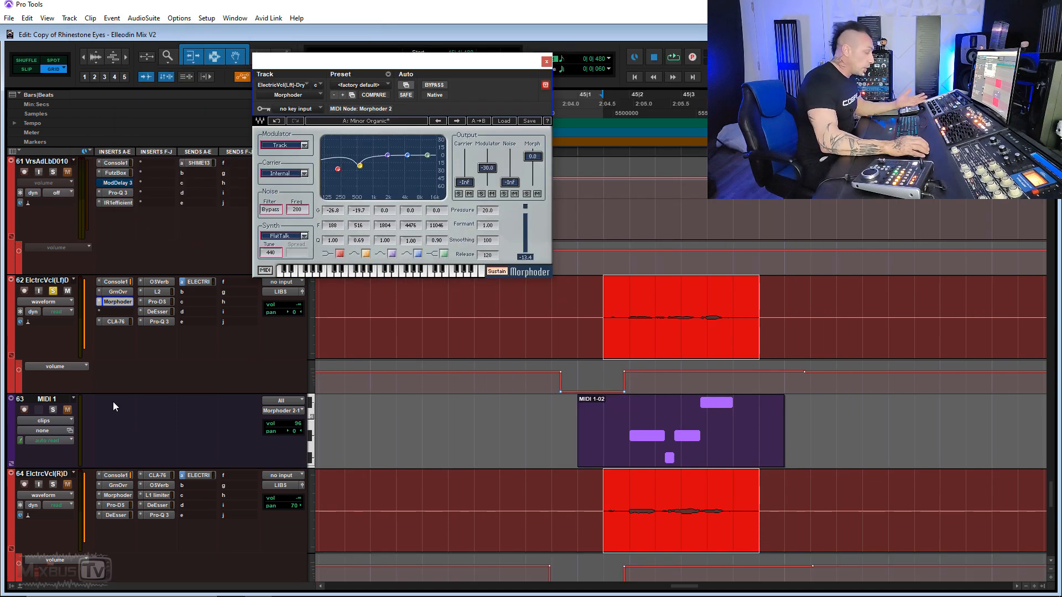
- Switch the MIDI 1 track to notes view and enlarge its height around the bar 45 clip
click(72, 420)
click(78, 444)
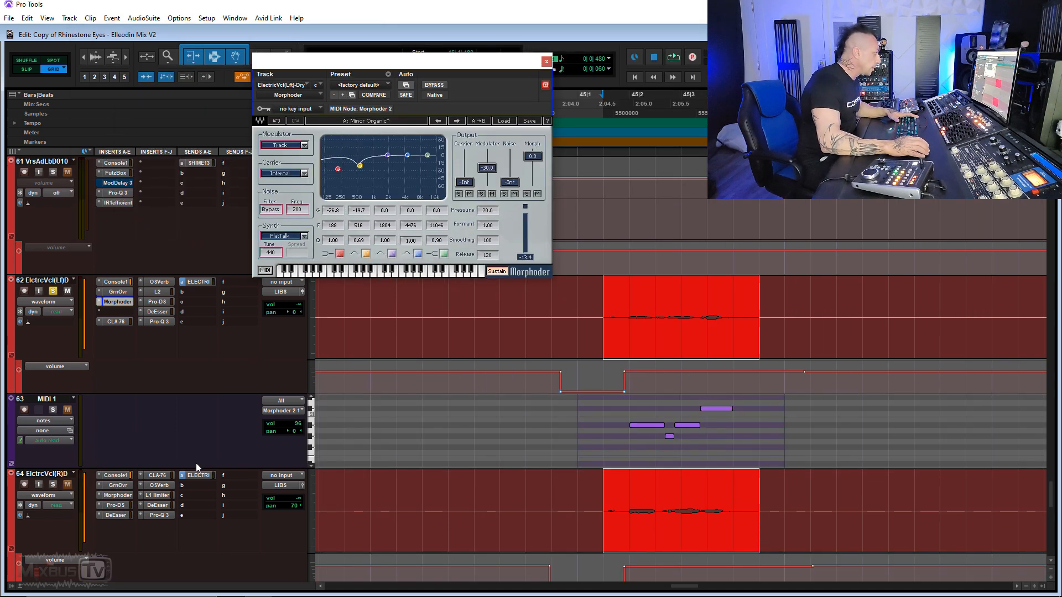
drag(206, 469, 206, 500)
click(632, 467)
key(t)
key(t)
key(r)
scroll(695, 457, right, 1)
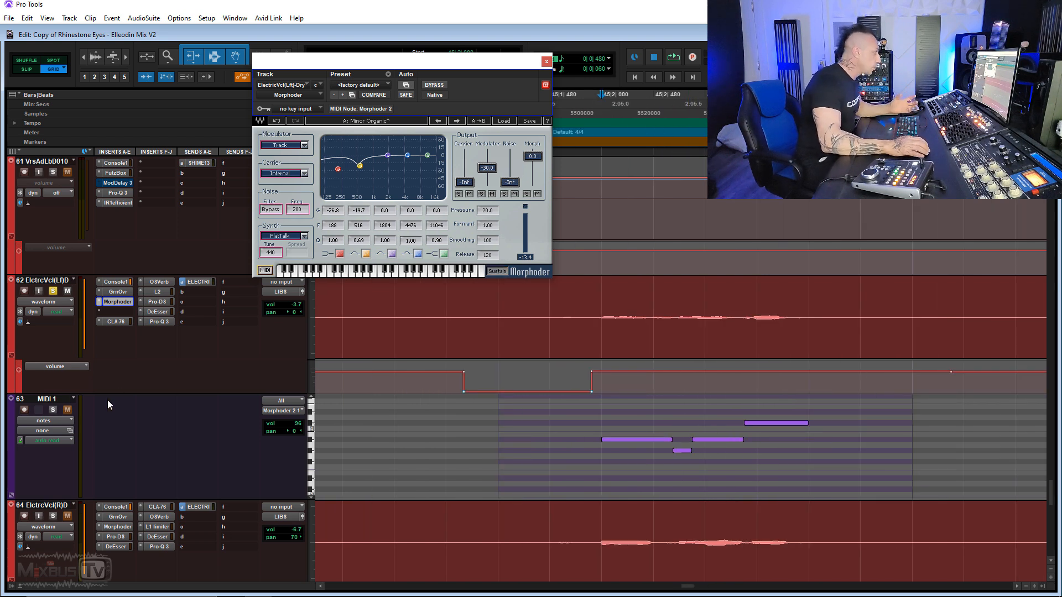
- Select the MIDI 1 track and examine its output choices down to the channels of Morphoder 3 on Electric Vocal (Right)-Dry
click(53, 399)
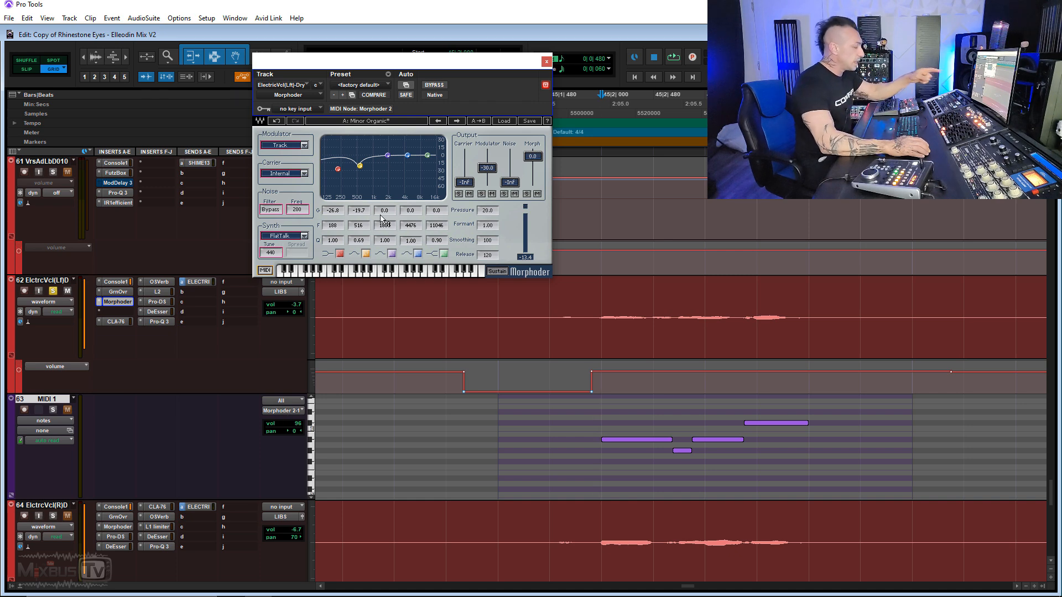
click(293, 412)
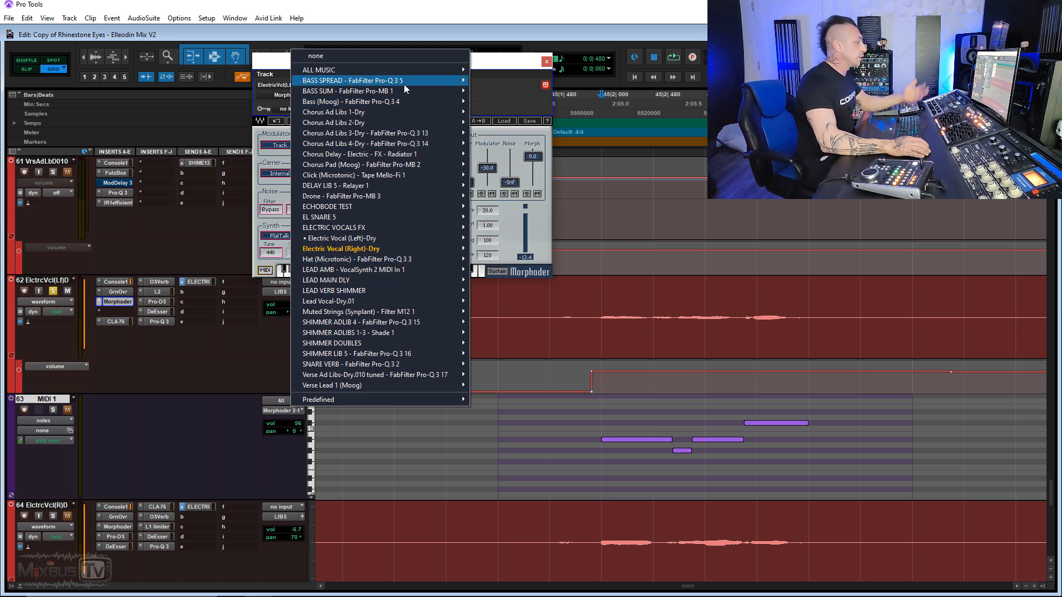
mouse_move(411, 251)
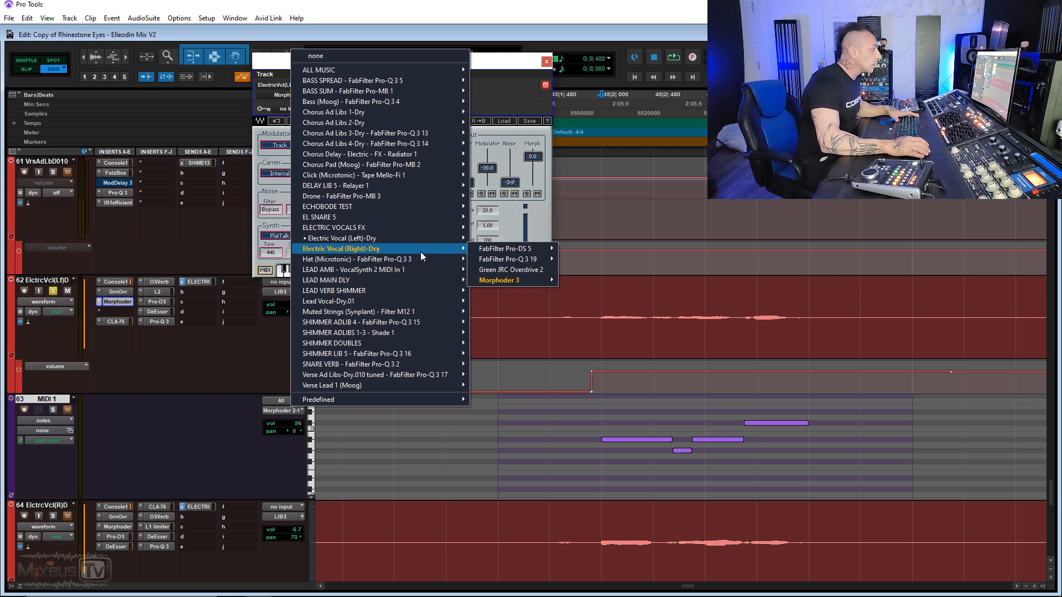
mouse_move(513, 282)
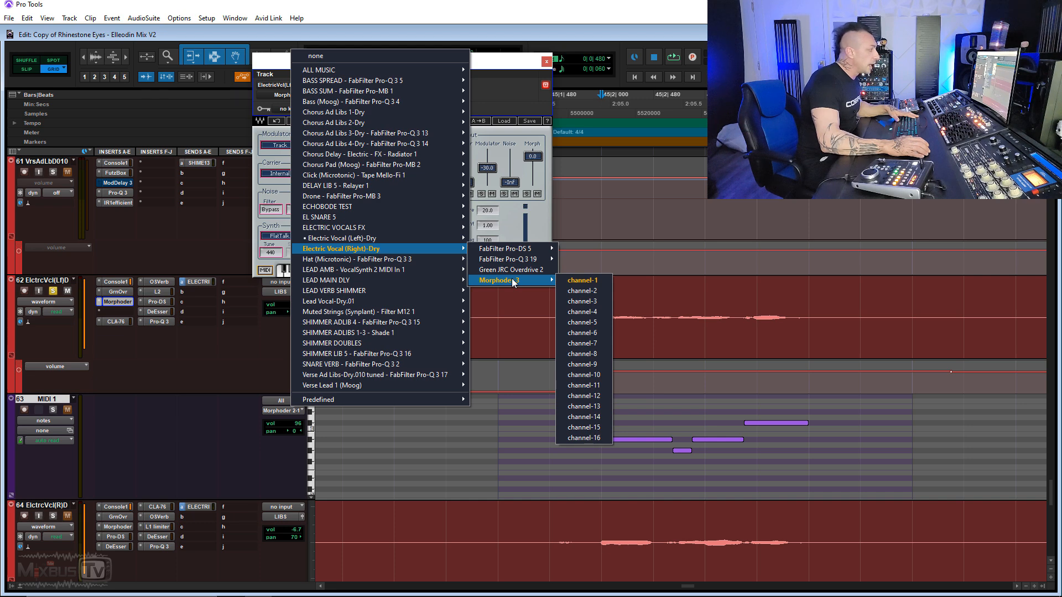
click(590, 280)
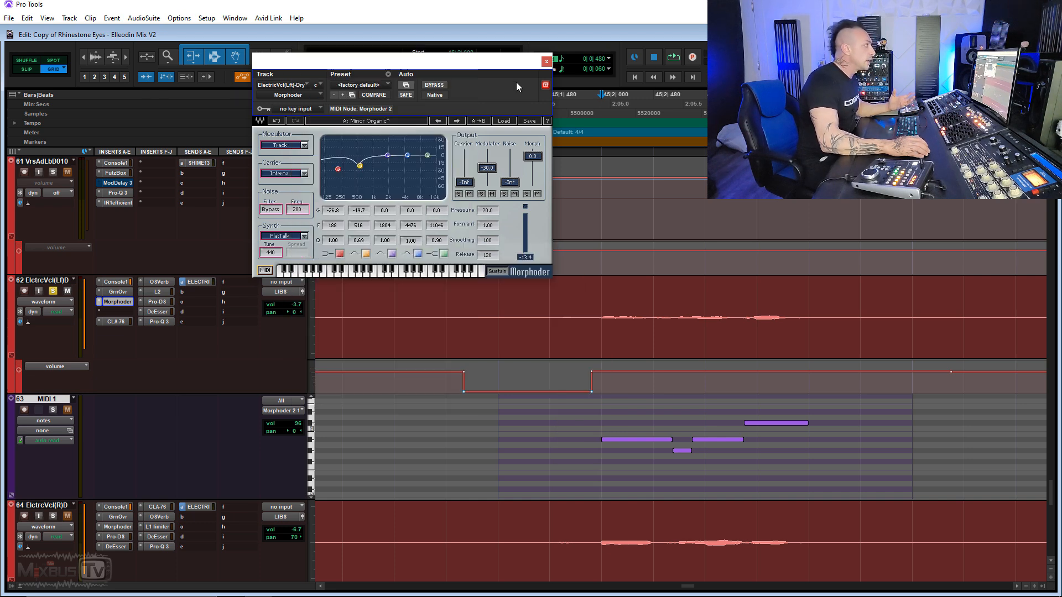
- Play the MIDI 1 notes from just before the bar 45 phrase and solo the MIDI 1 track
drag(568, 414, 857, 476)
click(570, 442)
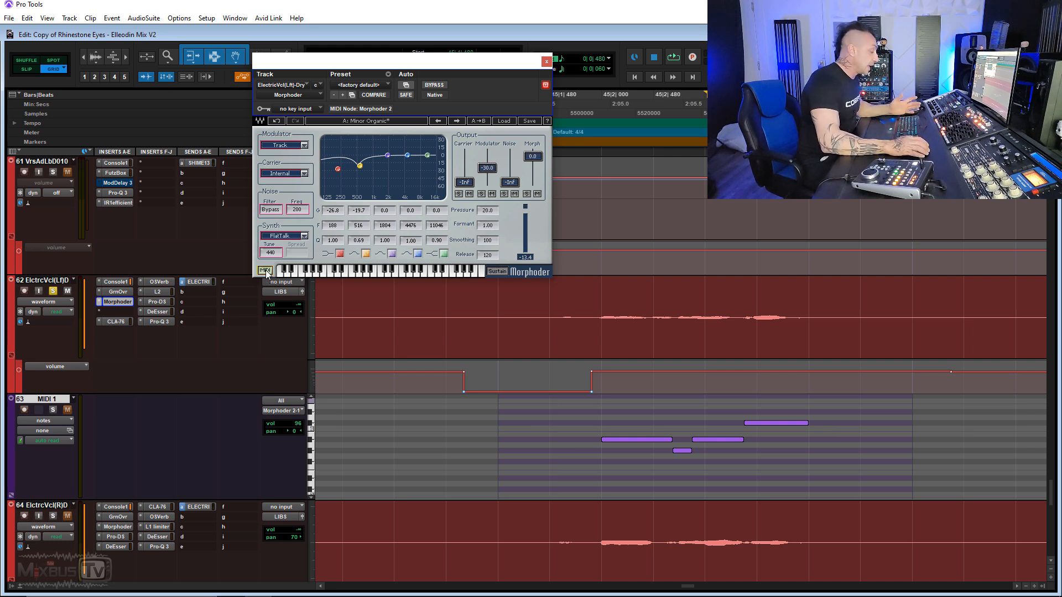
key(space)
click(52, 410)
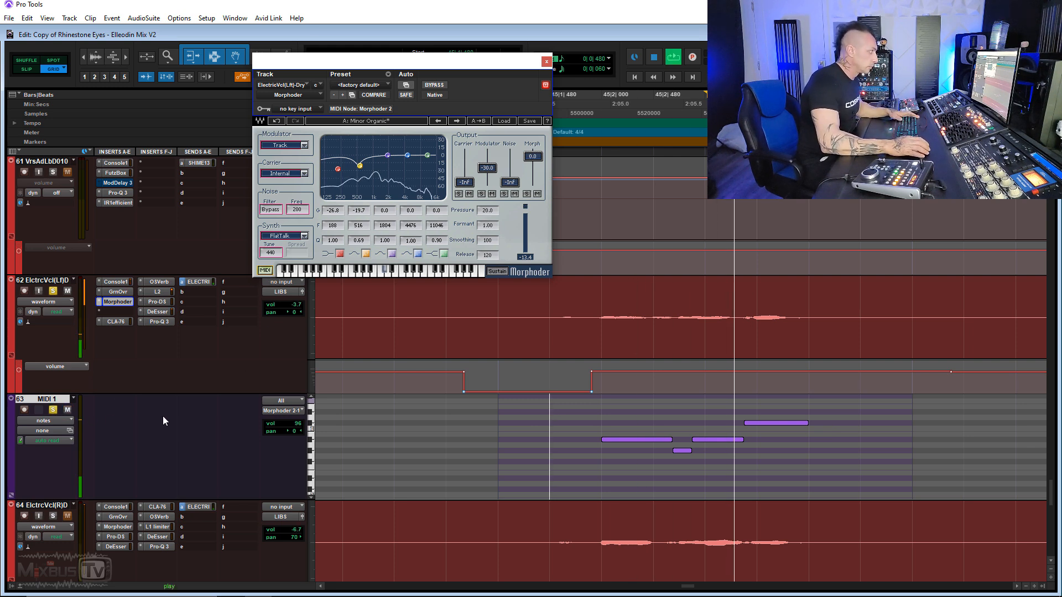
- Toggle MIDI off and on in the left vocal's Morphoder, and raise its Carrier output to -7.7 and Modulator output to 0.0
click(265, 270)
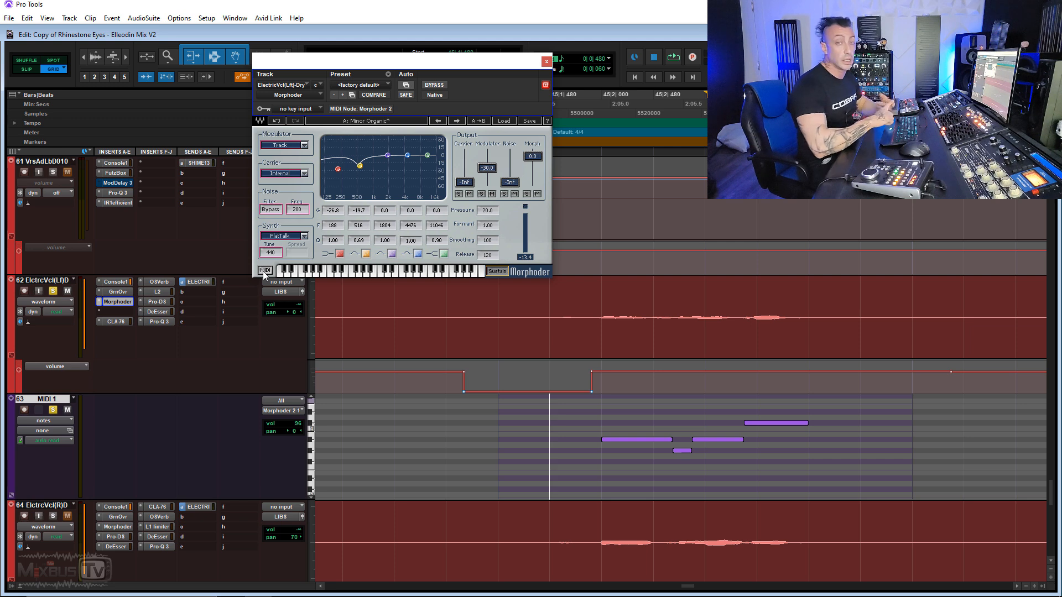
click(263, 272)
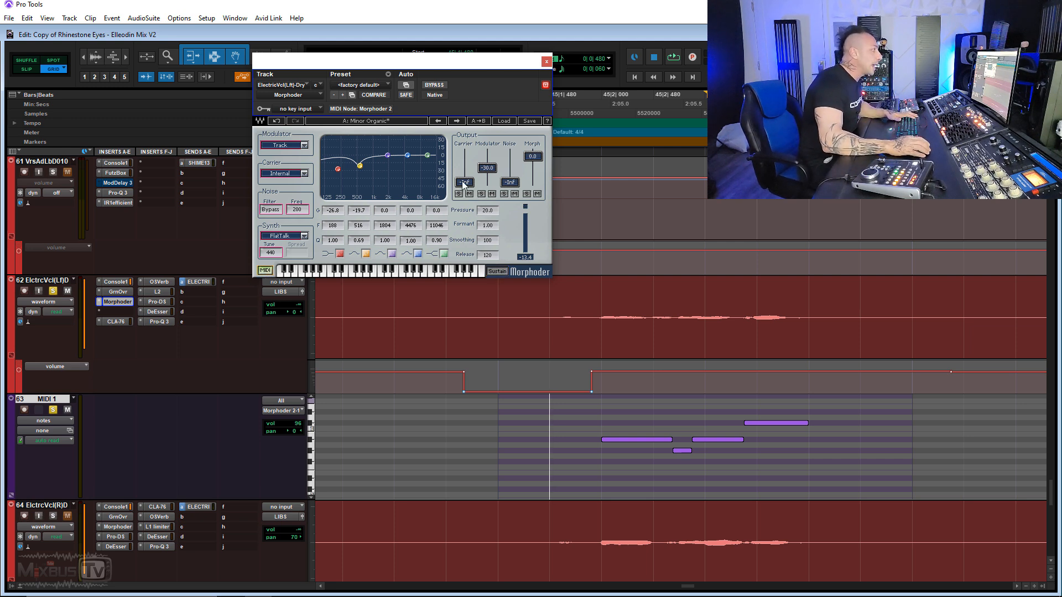
drag(465, 185, 465, 159)
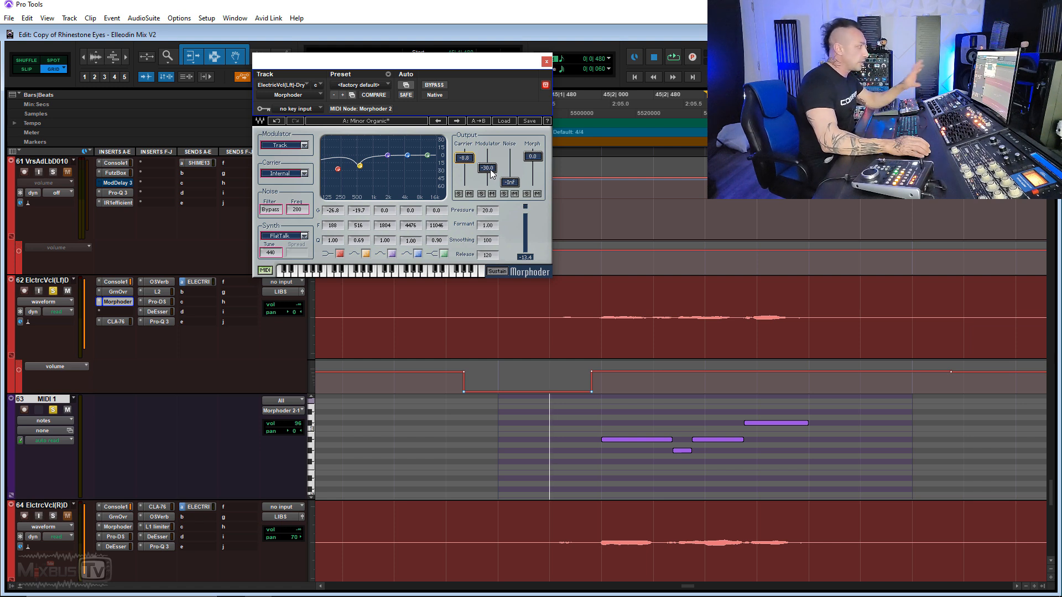
drag(487, 166, 488, 161)
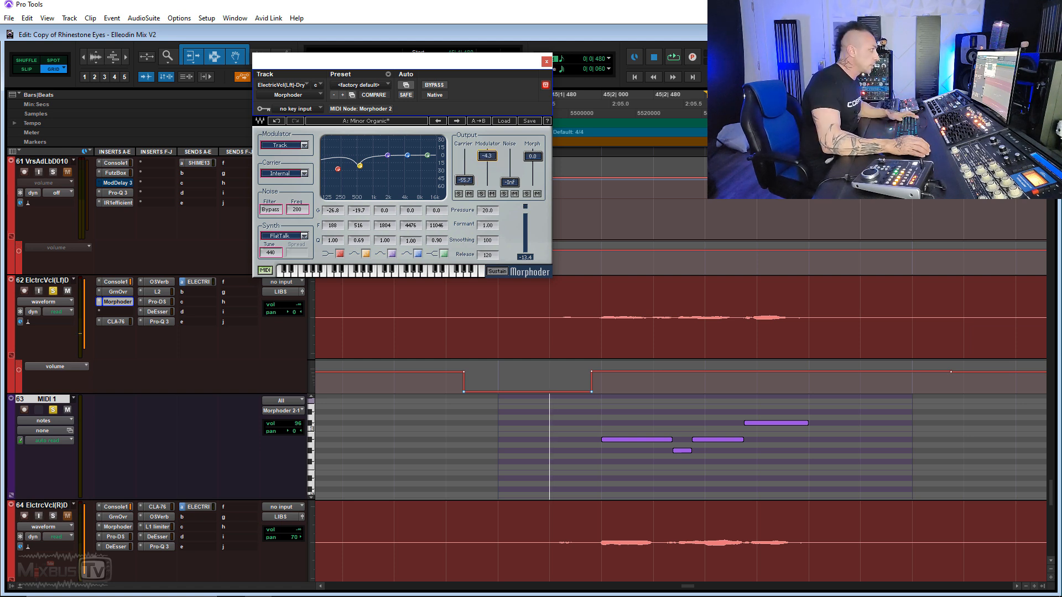
drag(487, 156, 465, 157)
- Lower the last MIDI 1 note of the bar 45 phrase to the second note's pitch and audition the phrase
key(space)
key(space)
key(space)
key(space)
drag(757, 426, 759, 454)
click(596, 414)
key(space)
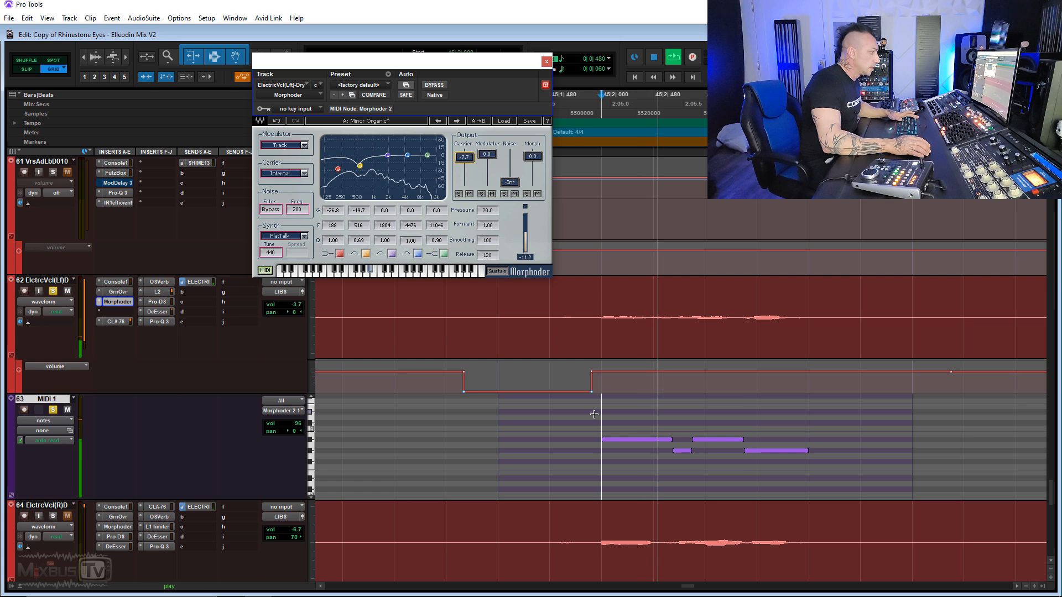
- Replay the phrase with the Modulator output at -55.0, and undo the last note's pitch move to compare
key(space)
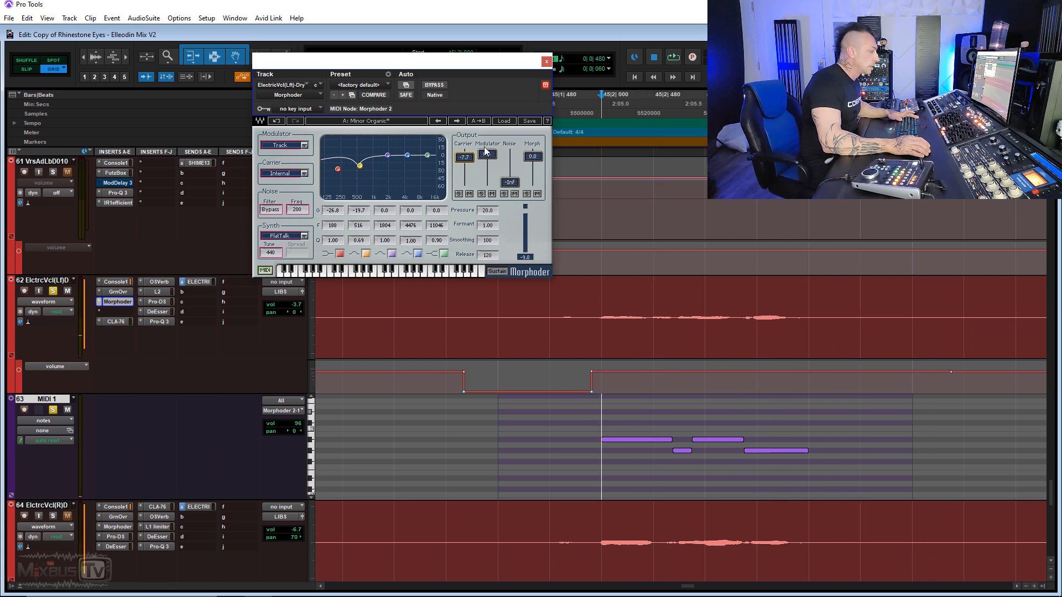
key(space)
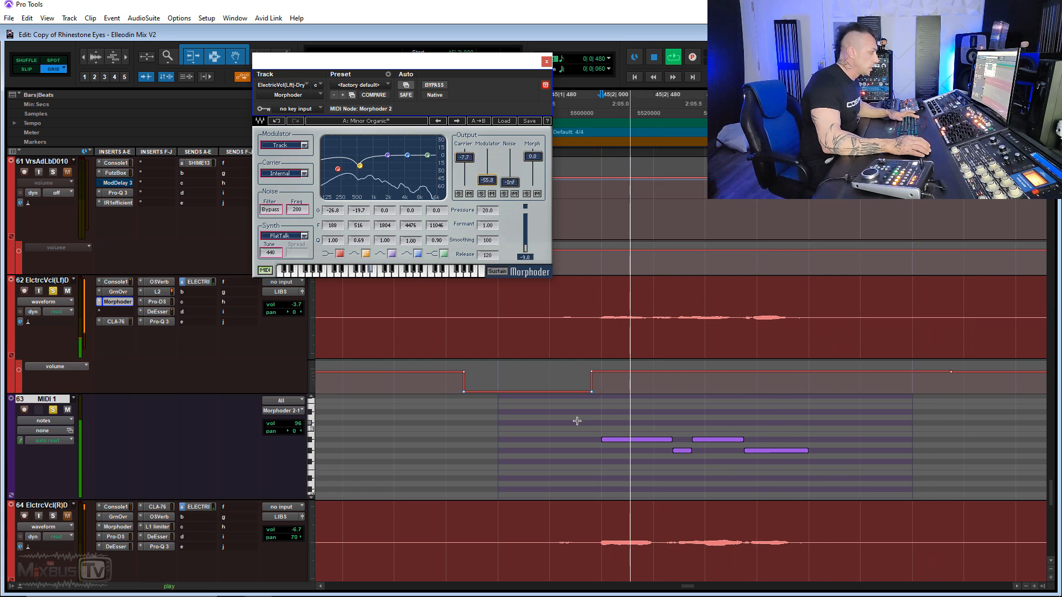
key(space)
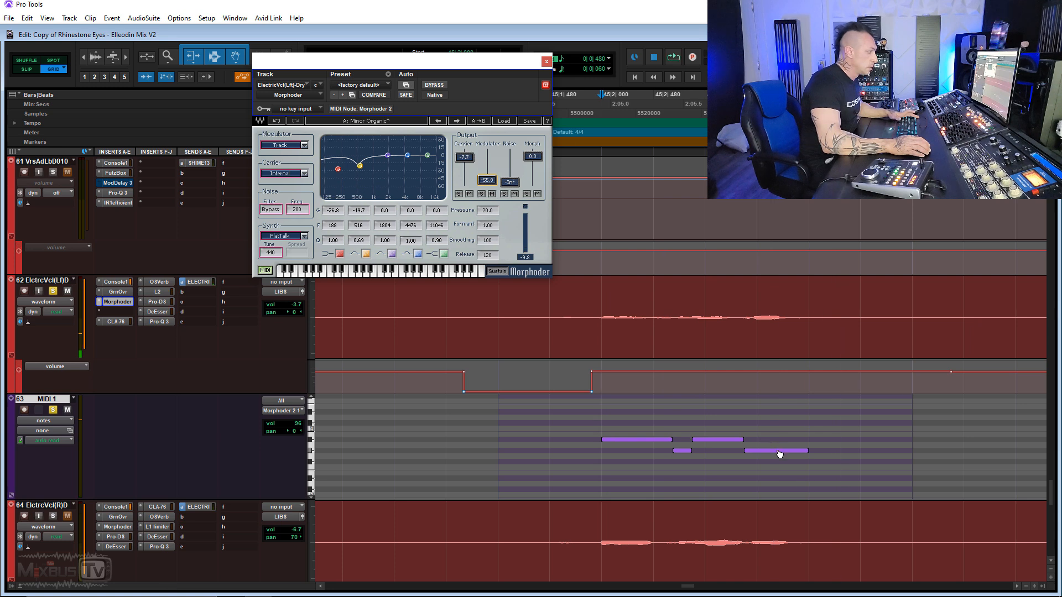
key(ctrl+z)
click(603, 423)
key(space)
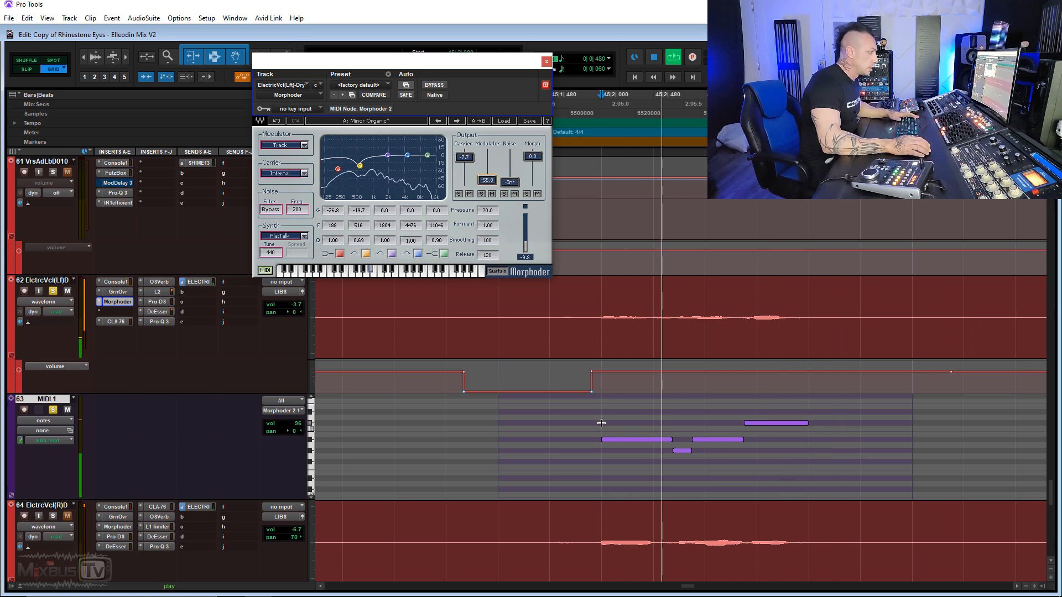
key(space)
- Look over the MIDI 1 clips further along the song and switch the track from notes to clips view
scroll(605, 406, right, 1)
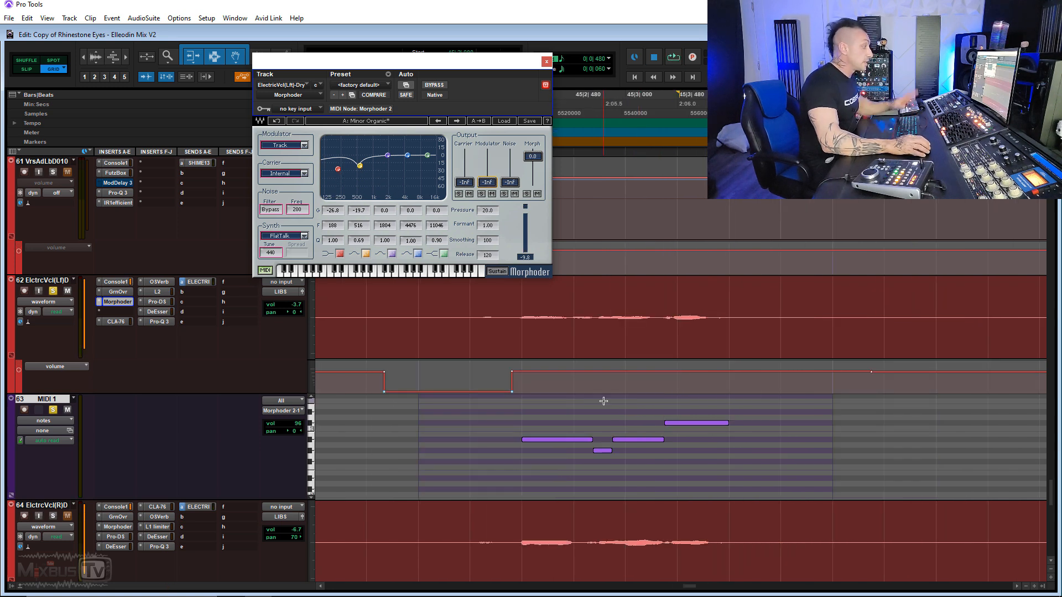
scroll(609, 408, down, 4)
scroll(614, 411, right, 2)
scroll(719, 420, right, 3)
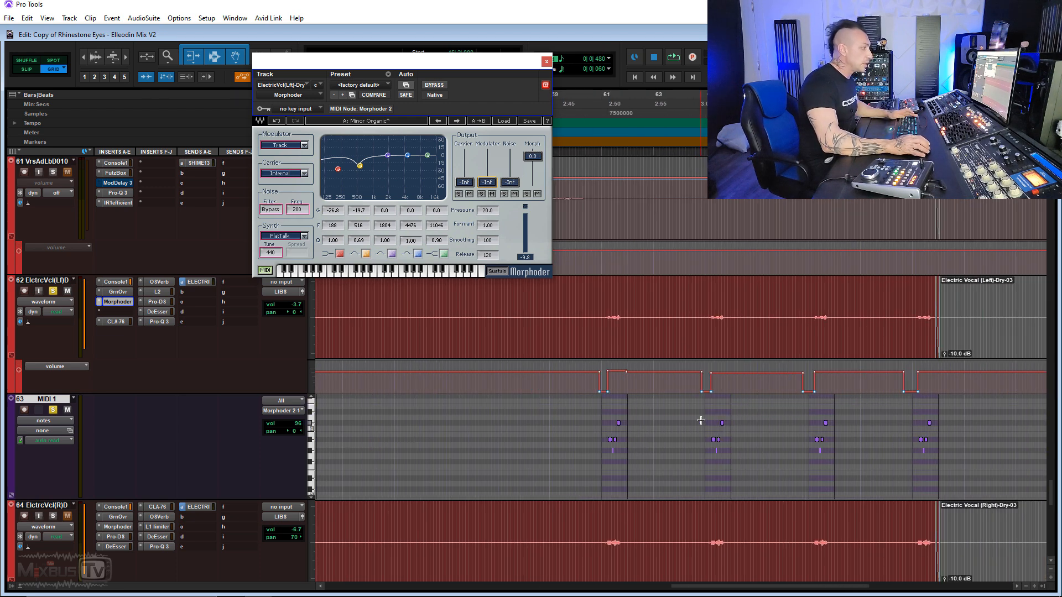
click(52, 424)
click(72, 436)
scroll(476, 438, down, 1)
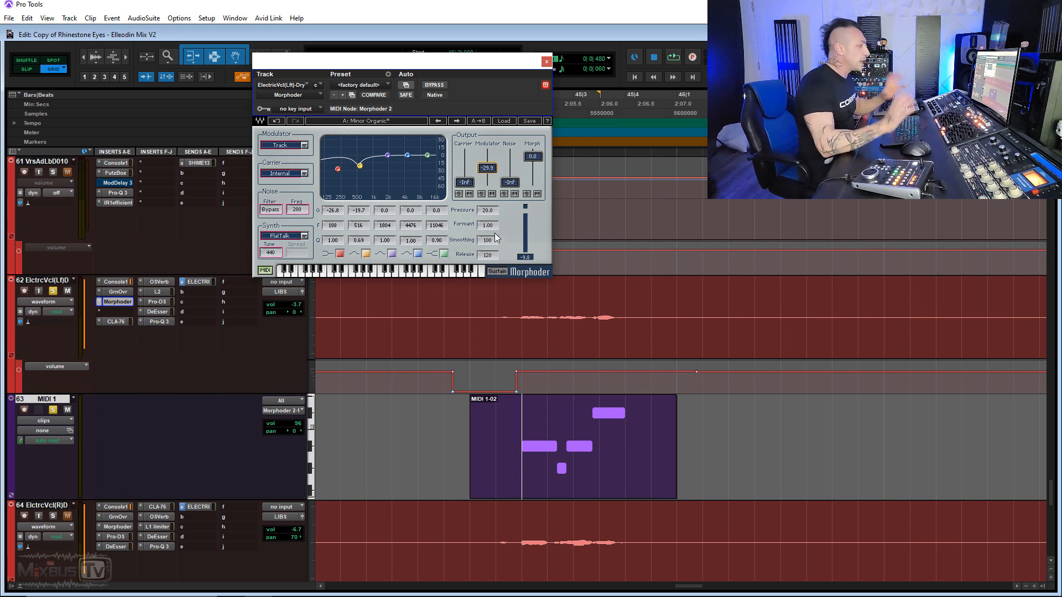
- Play the left electric vocal from bar 45, comparing its Morphoder with the Modulator output at -Inf and at -30.0
click(574, 297)
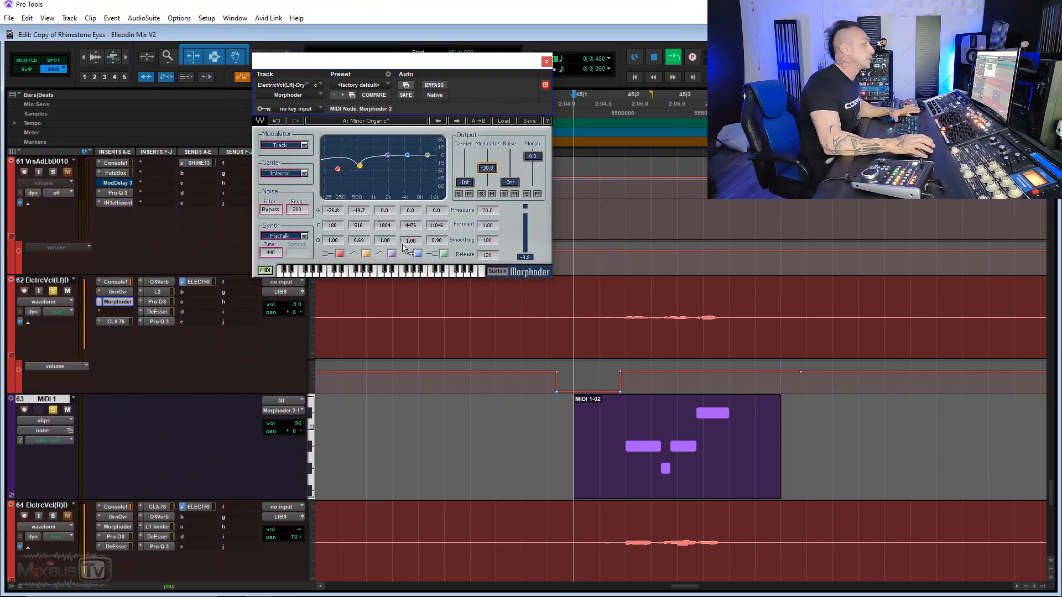
key(space)
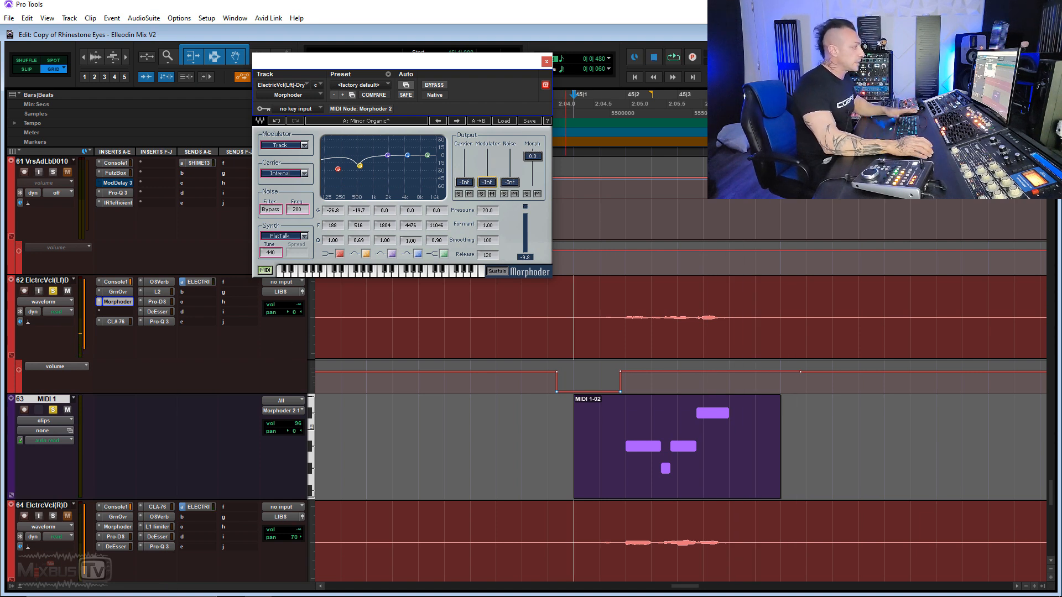
key(space)
key(space)
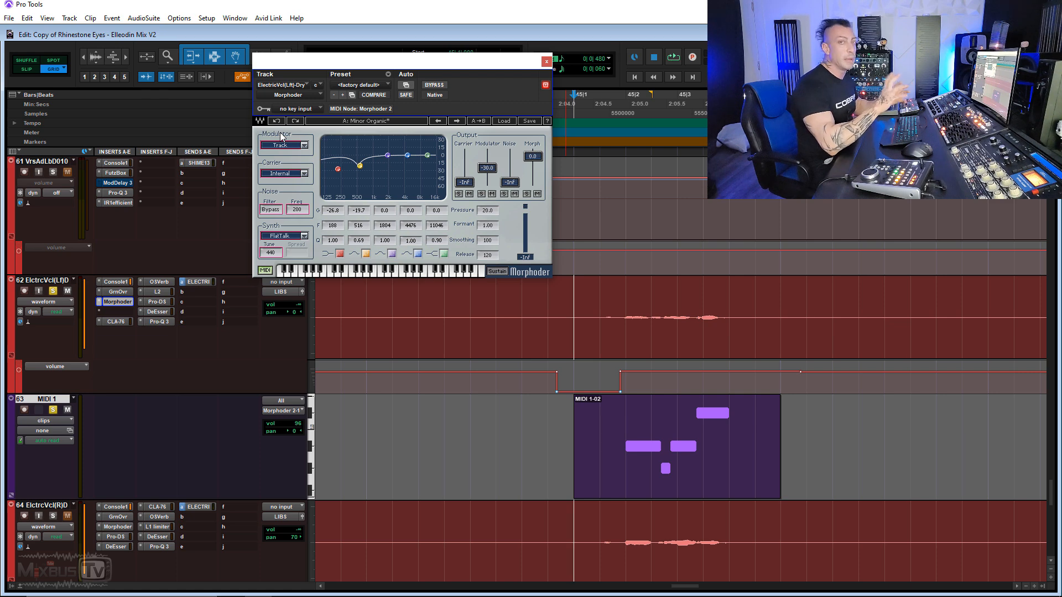
- Solo the right electric vocal and its MIDI 1.dup1 track, and play the bar 45 phrase through its Morphoder
scroll(289, 339, down, 2)
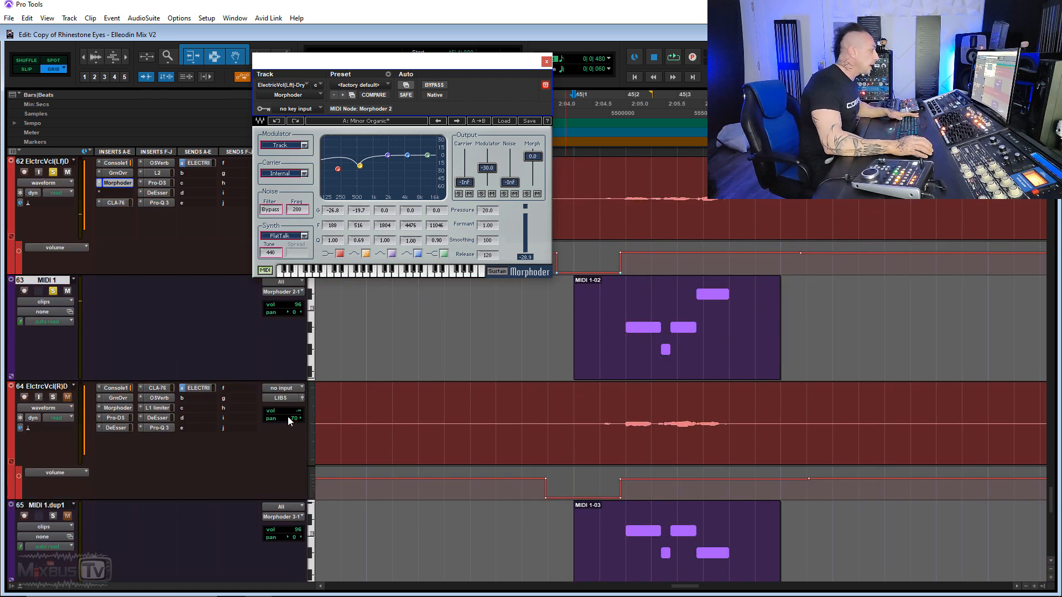
scroll(287, 420, down, 2)
click(53, 312)
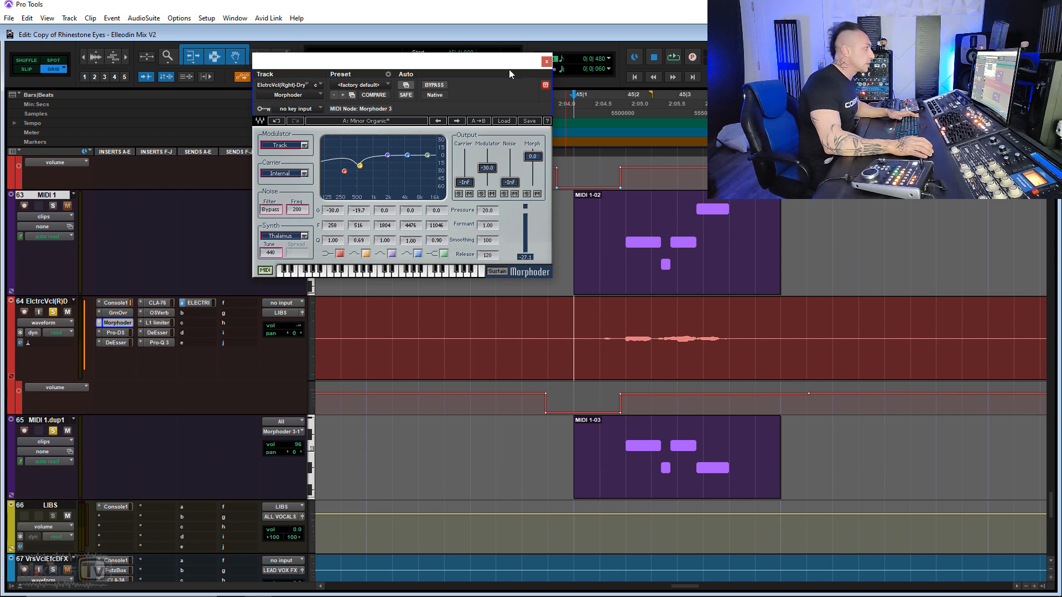
drag(495, 66, 479, 69)
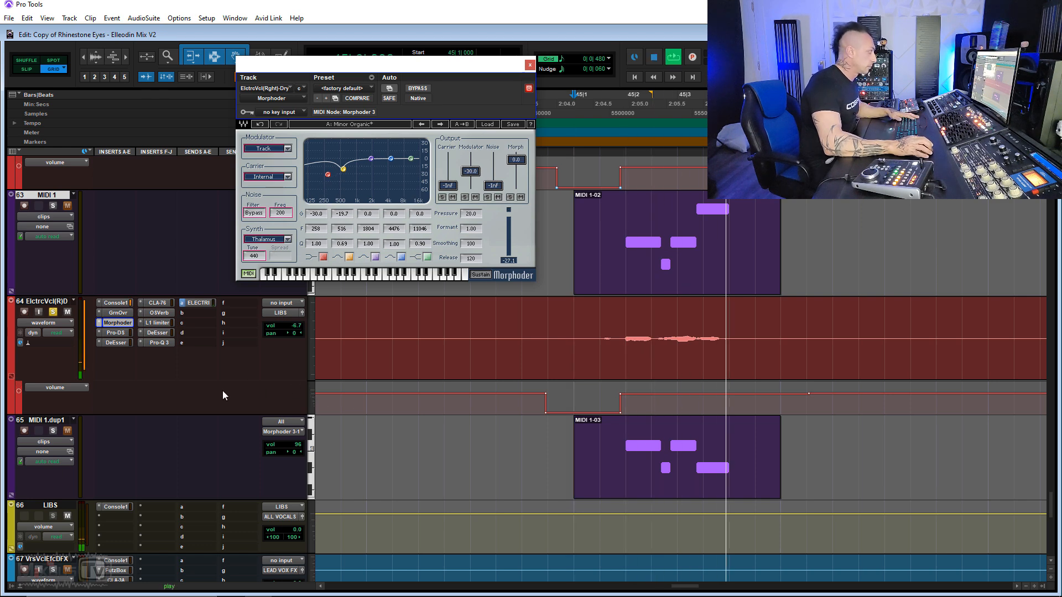
scroll(199, 396, up, 2)
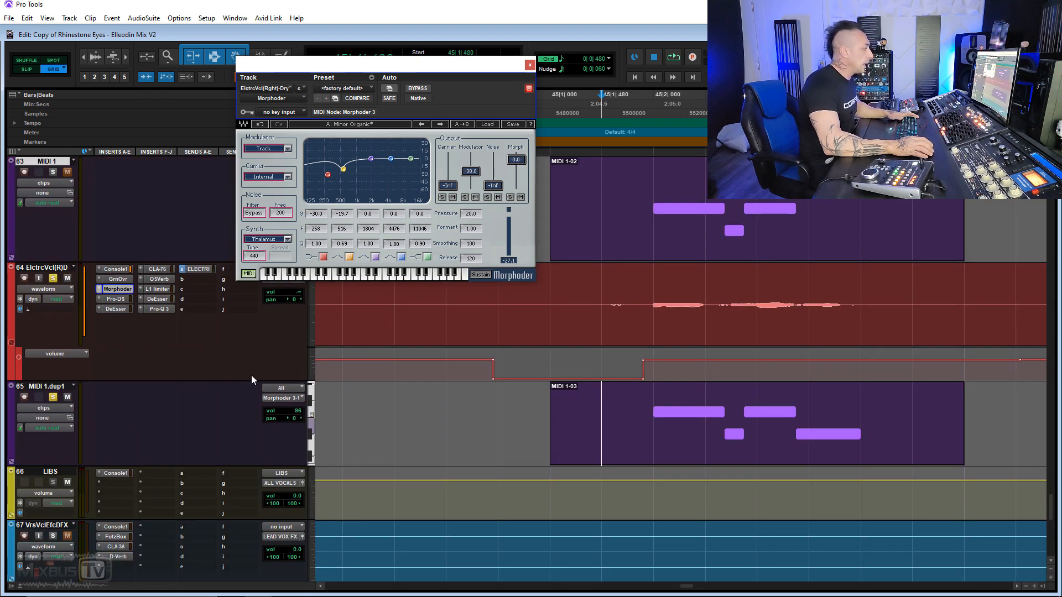
key(space)
- Pan the right electric vocal to 70 and audition both electric vocals together with their MIDI tracks soloed
scroll(274, 350, down, 3)
scroll(288, 353, right, 2)
scroll(288, 357, up, 1)
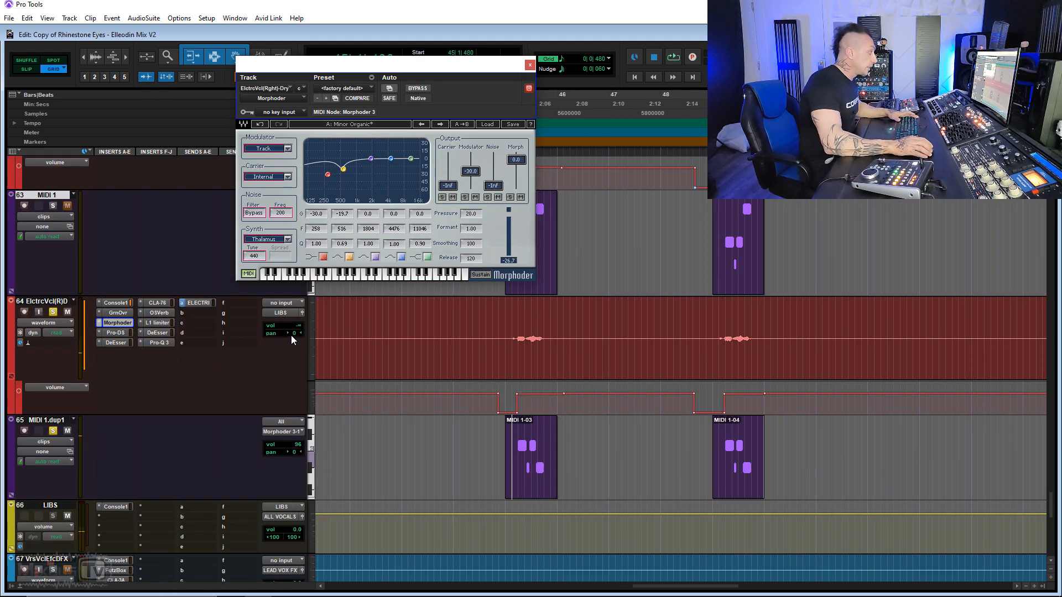
click(302, 313)
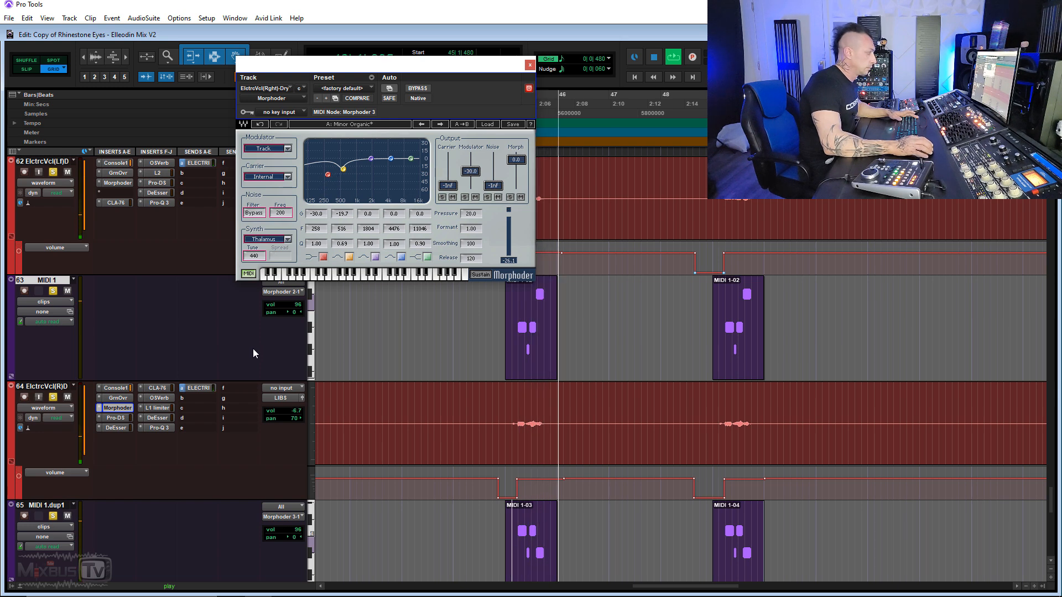
key(space)
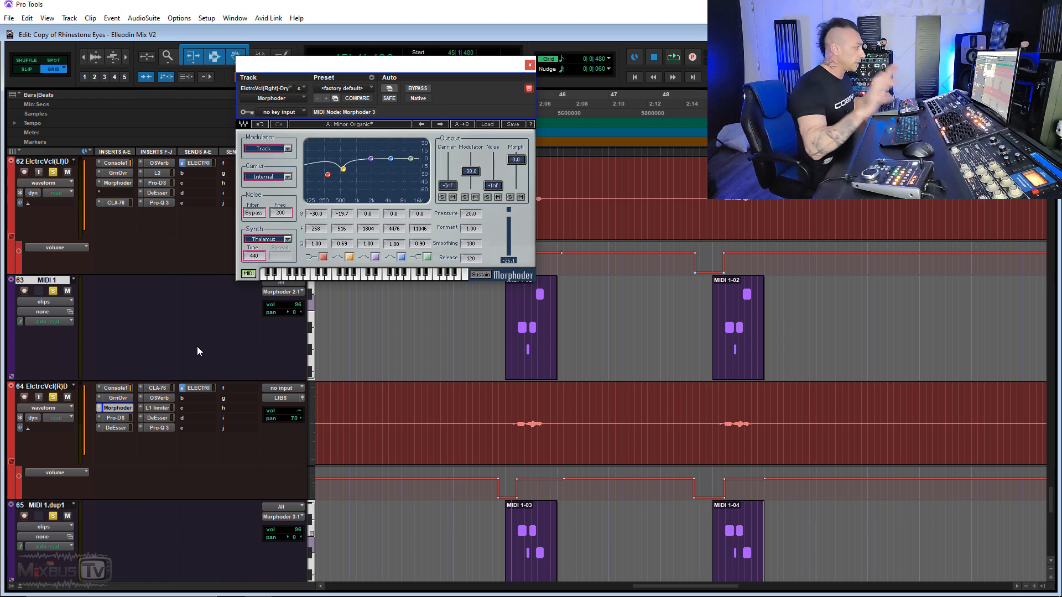
- Examine the H-Delay on the ELECTRICVOCALS aux track while auditioning the vocals, then clear that track's solo and close the plug-in
scroll(204, 371, up, 15)
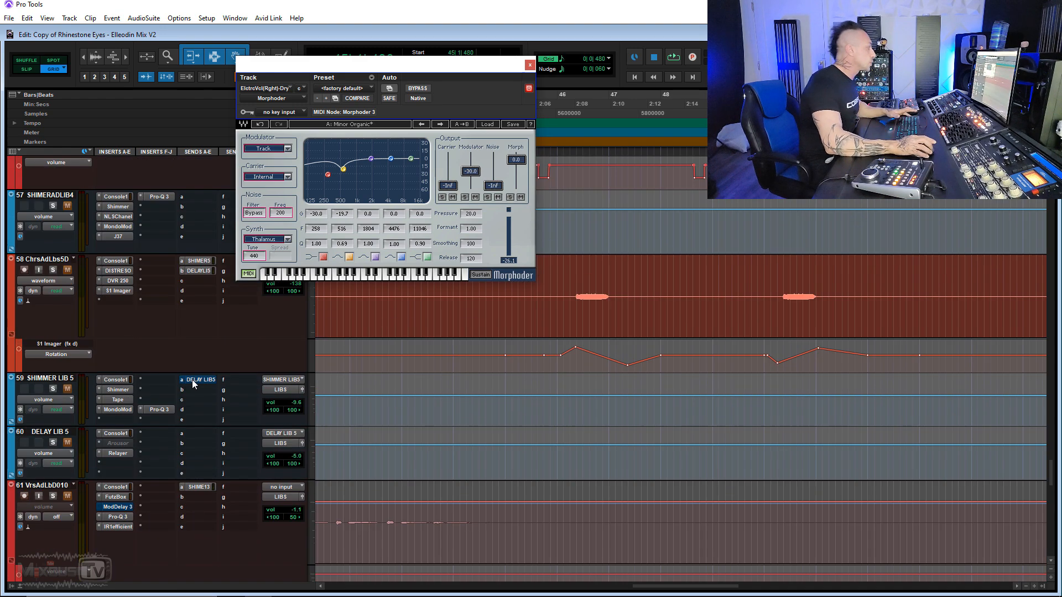
scroll(155, 389, up, 5)
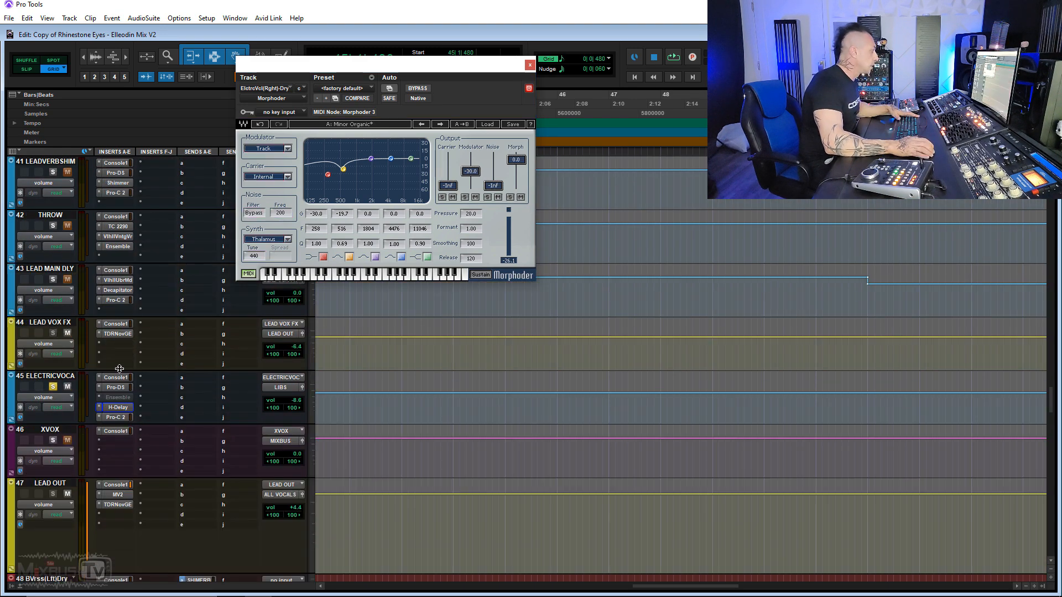
click(119, 407)
drag(452, 71, 662, 36)
key(space)
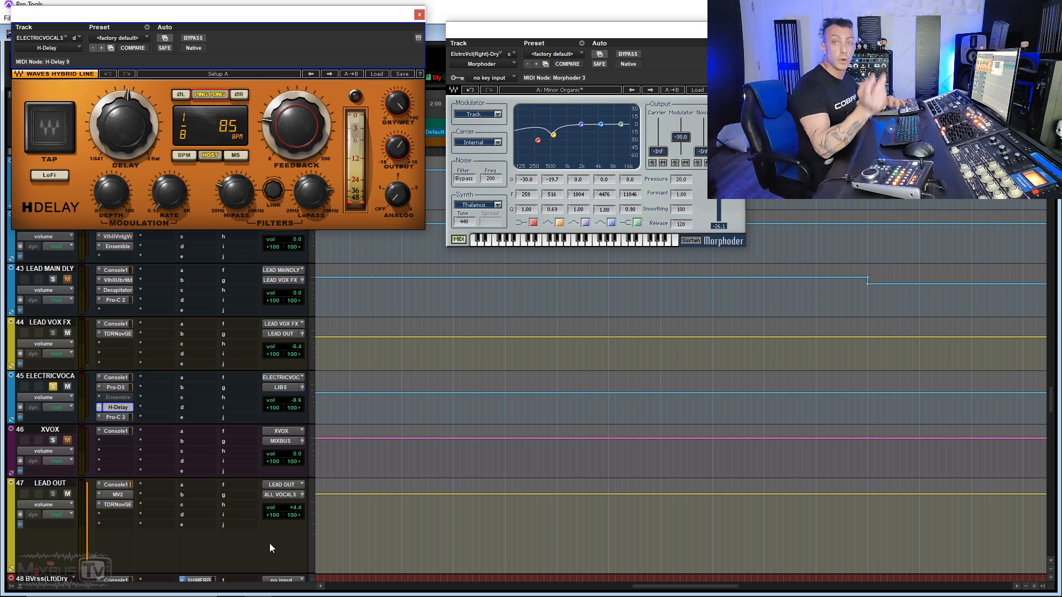
key(space)
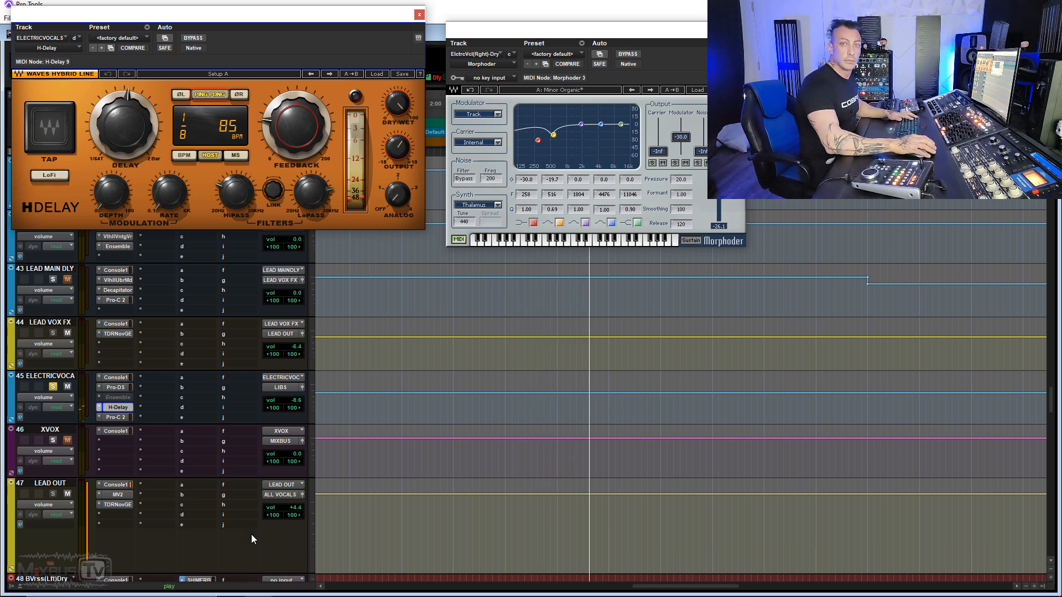
key(space)
click(54, 388)
click(418, 14)
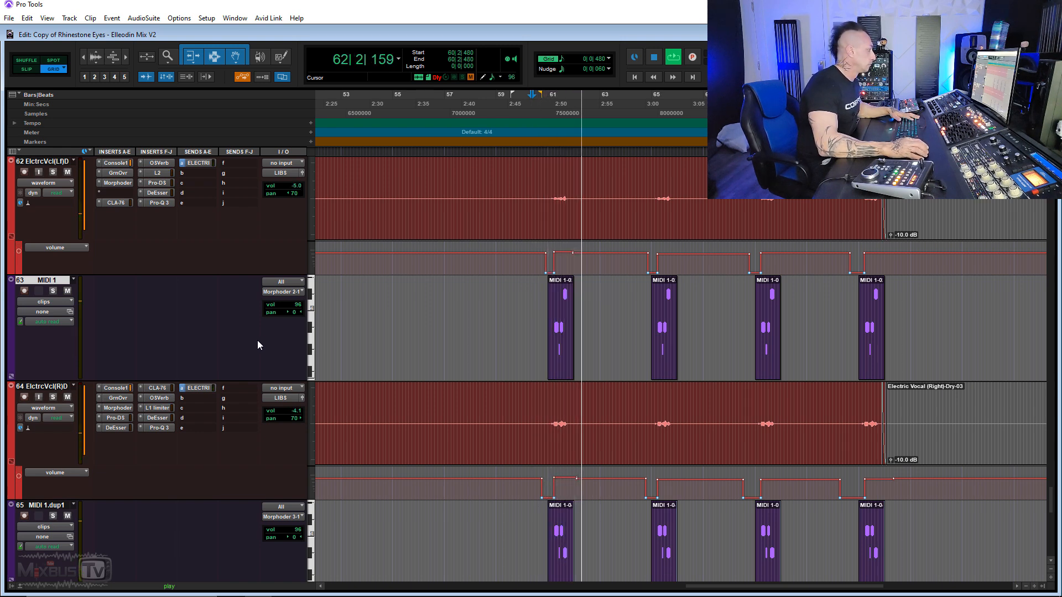
- Reduce the heights of the MIDI 1 and MIDI 1.dup1 tracks during playback of the full mix
drag(268, 381, 267, 360)
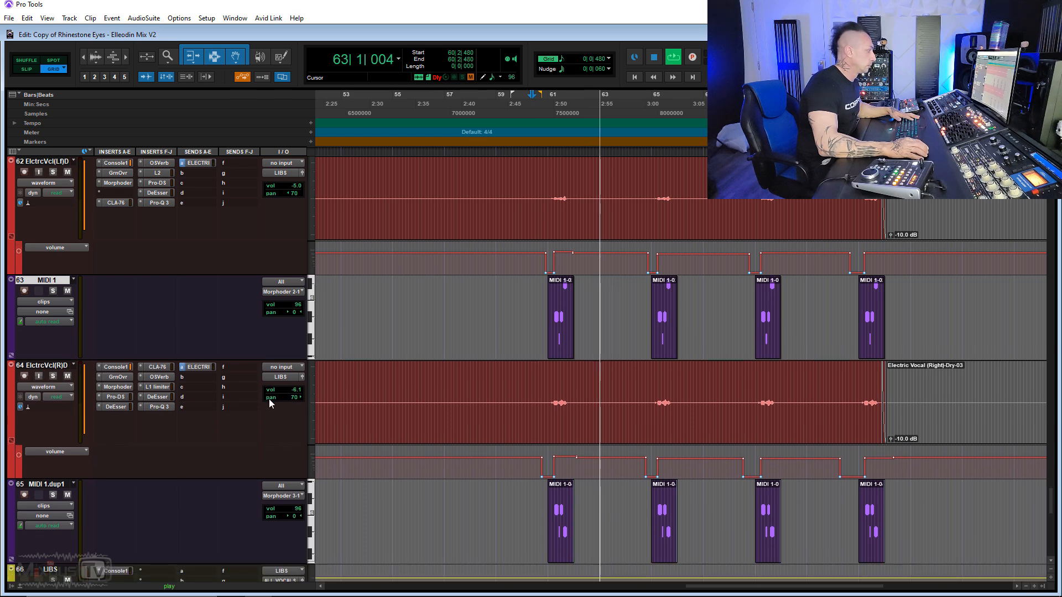
drag(248, 563, 247, 542)
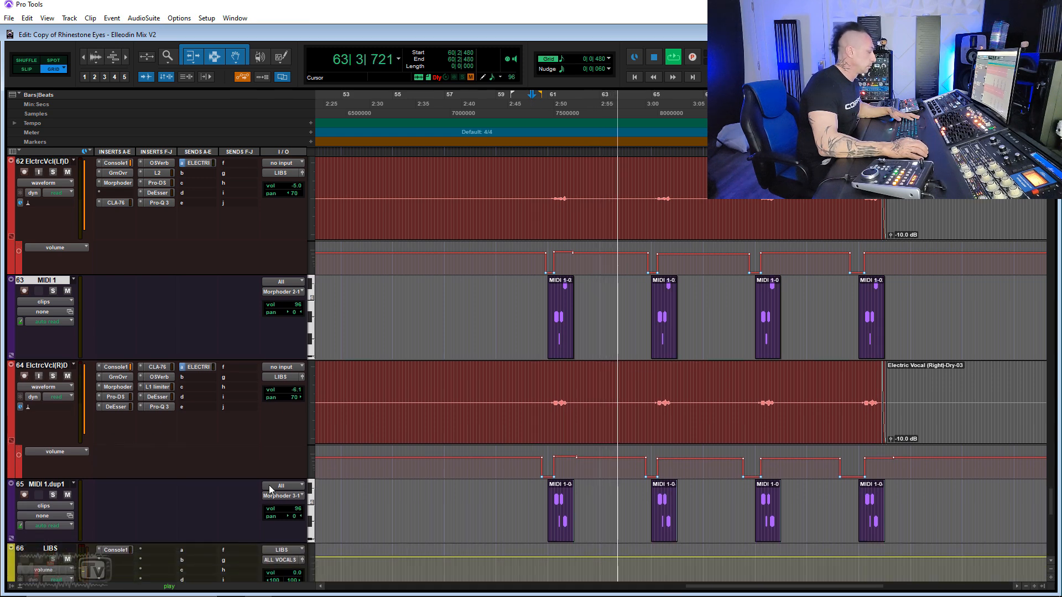
key(r)
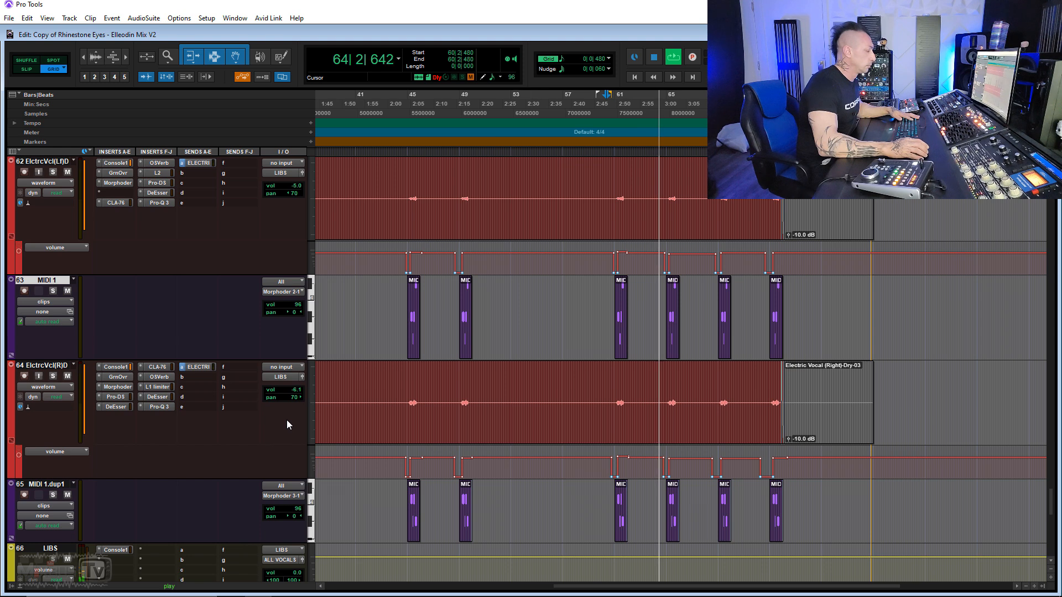